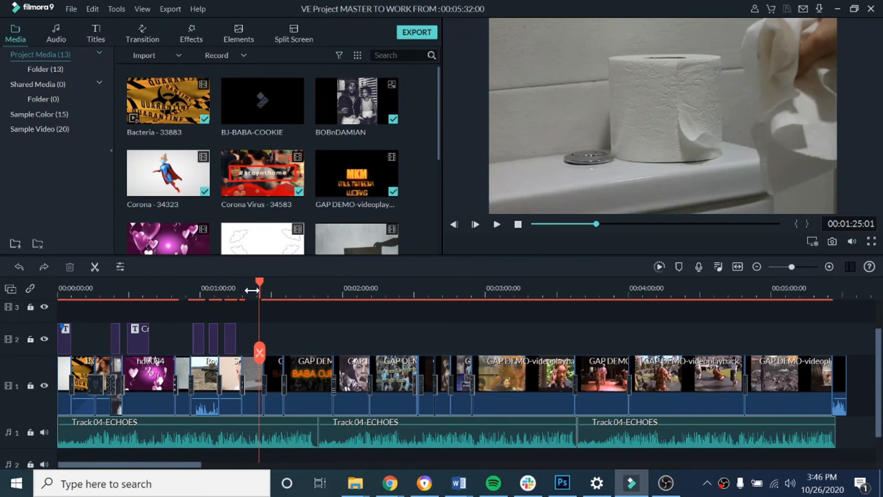
- Review the existing titles on the second video track and enlarge the timeline around the Toilet Paper clip
{"action": "left_click_drag", "start_coordinate": [260, 287], "coordinate": [206, 285]}
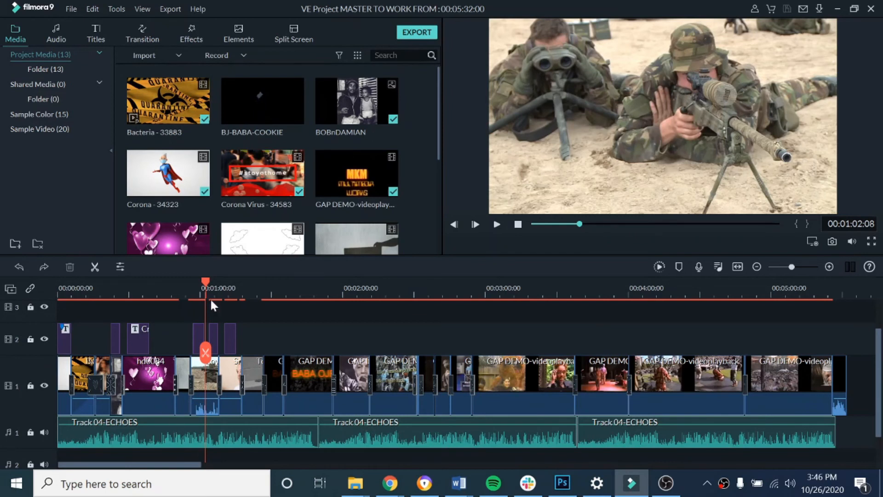
{"action": "left_click_drag", "start_coordinate": [208, 286], "coordinate": [201, 286]}
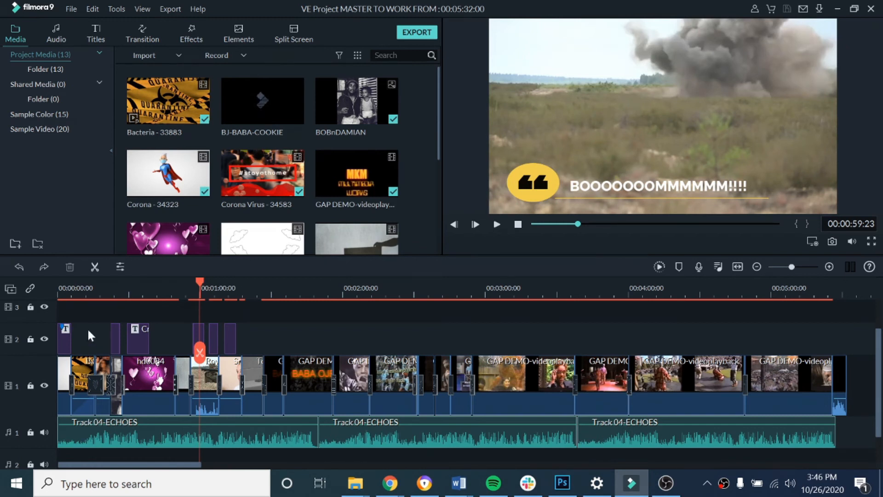
{"action": "left_click_drag", "start_coordinate": [199, 283], "coordinate": [214, 289]}
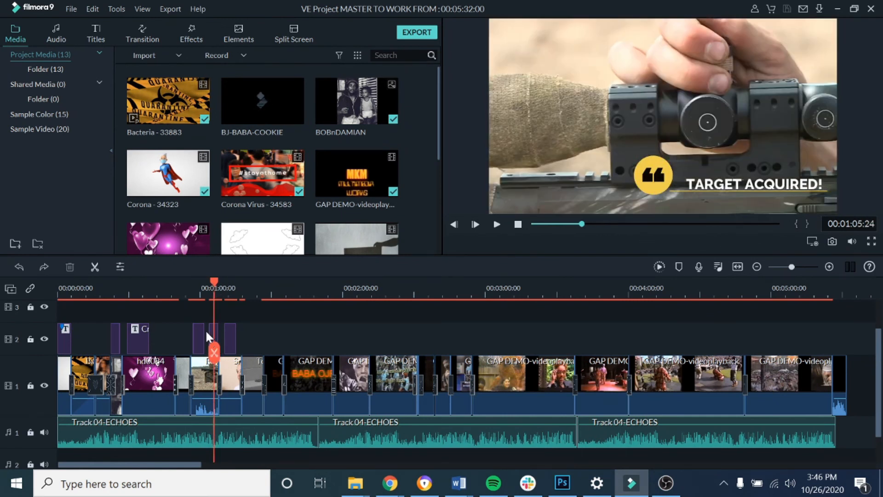
{"action": "left_click_drag", "start_coordinate": [214, 286], "coordinate": [232, 291]}
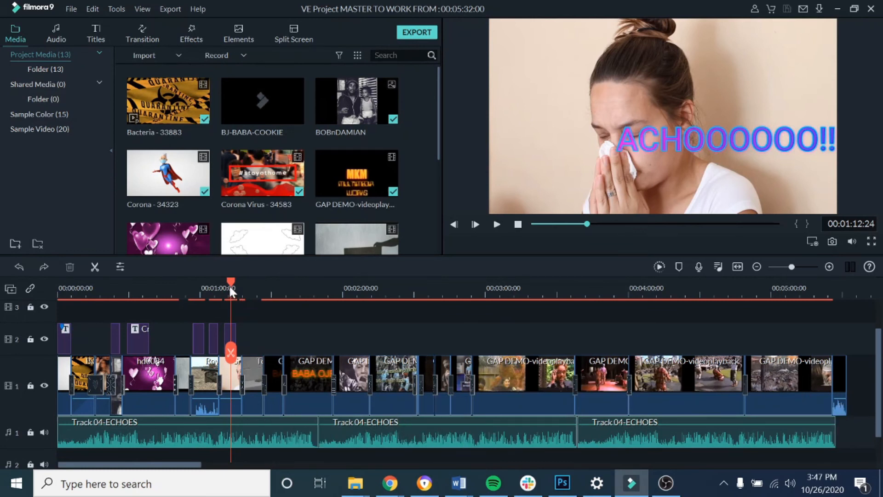
{"action": "left_click_drag", "start_coordinate": [230, 282], "coordinate": [256, 283]}
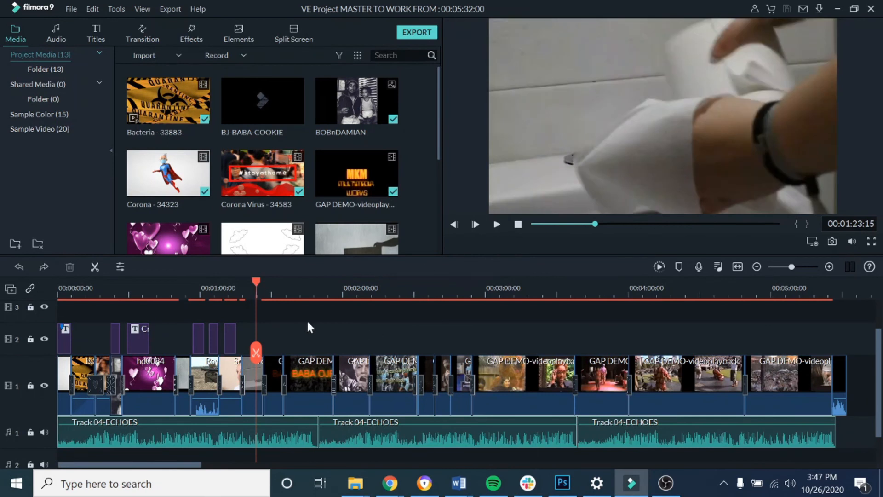
{"action": "left_click_drag", "start_coordinate": [291, 291], "coordinate": [387, 286]}
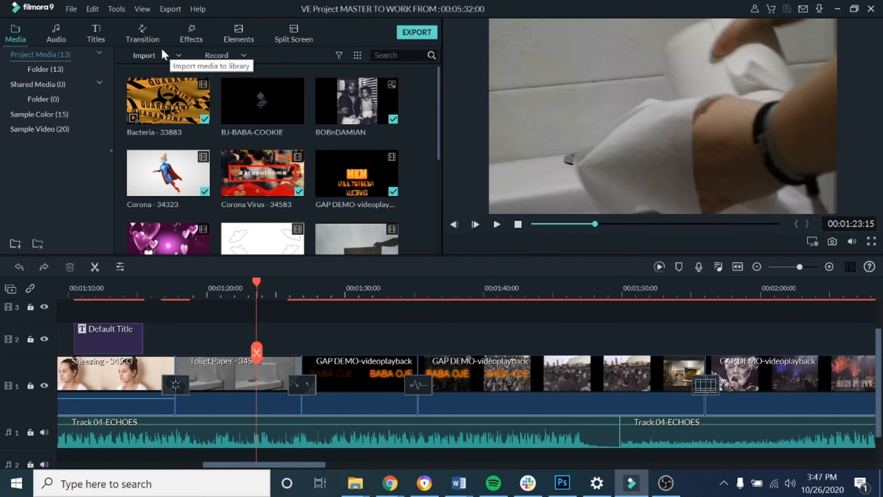
- Find the Lower Third 24 title in the included titles and place it on video track 2 above the Toilet Paper clip
{"action": "left_click", "coordinate": [97, 39]}
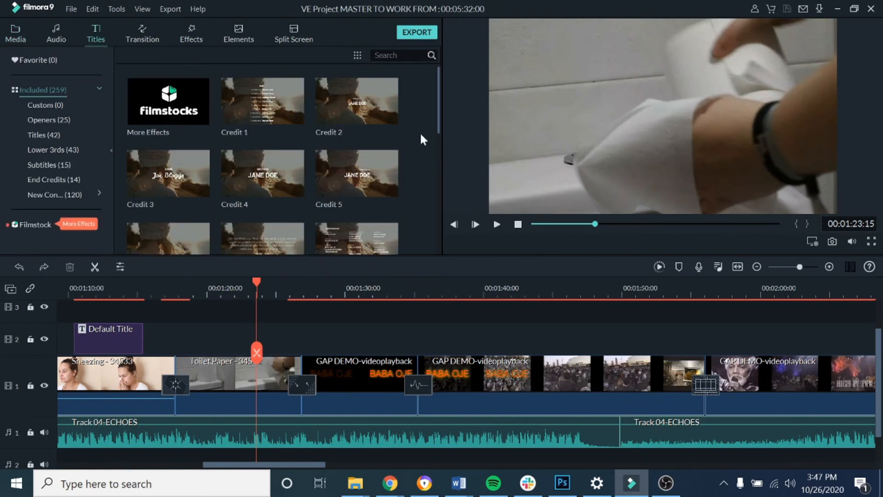
{"action": "left_click_drag", "start_coordinate": [438, 99], "coordinate": [440, 154]}
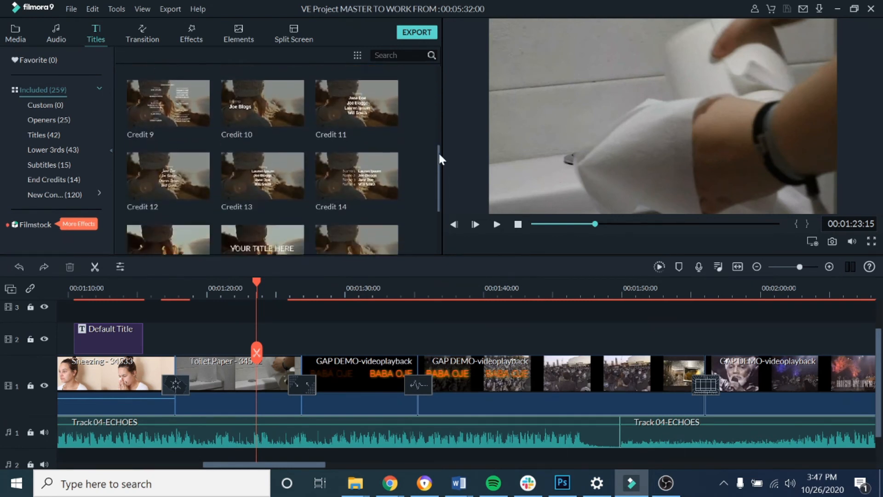
{"action": "left_click_drag", "start_coordinate": [229, 83], "coordinate": [215, 96]}
{"action": "mouse_move", "coordinate": [201, 119]}
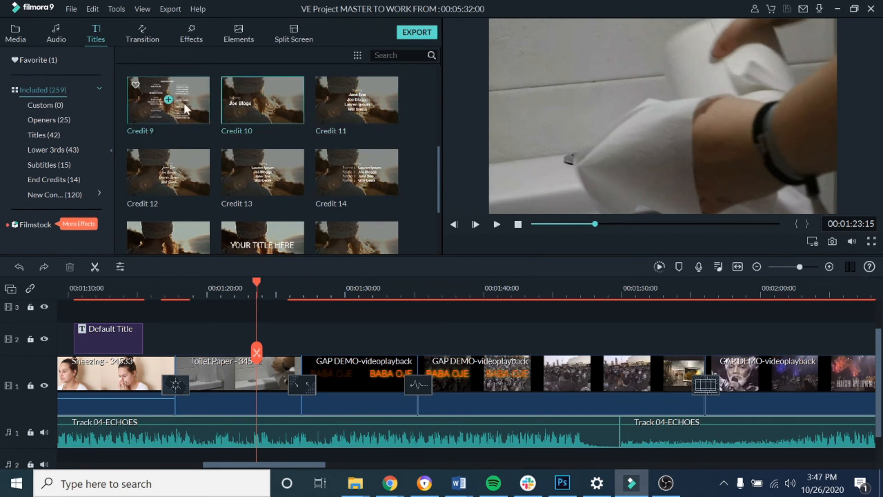
{"action": "left_click_drag", "start_coordinate": [438, 166], "coordinate": [443, 253]}
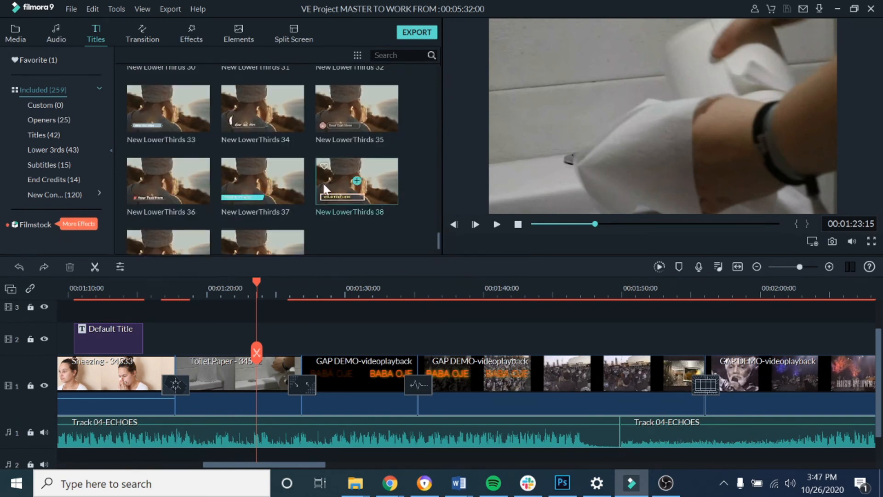
{"action": "left_click_drag", "start_coordinate": [439, 237], "coordinate": [438, 247]}
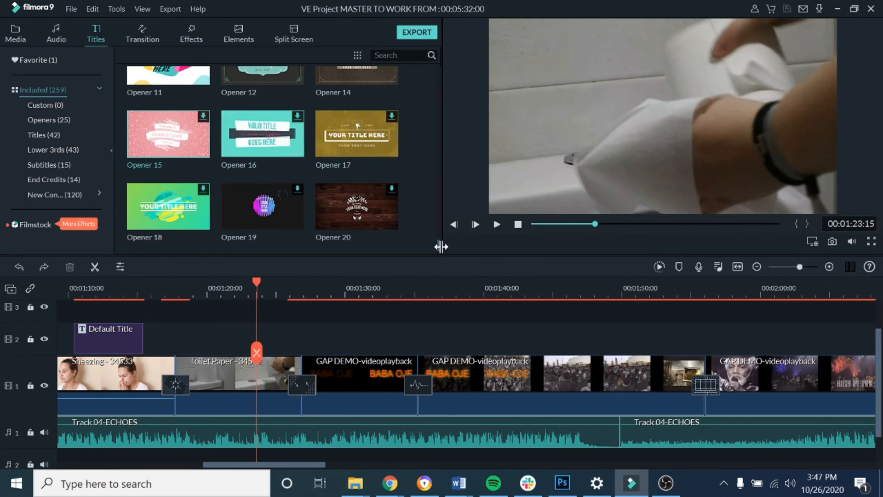
{"action": "left_click_drag", "start_coordinate": [438, 248], "coordinate": [439, 246]}
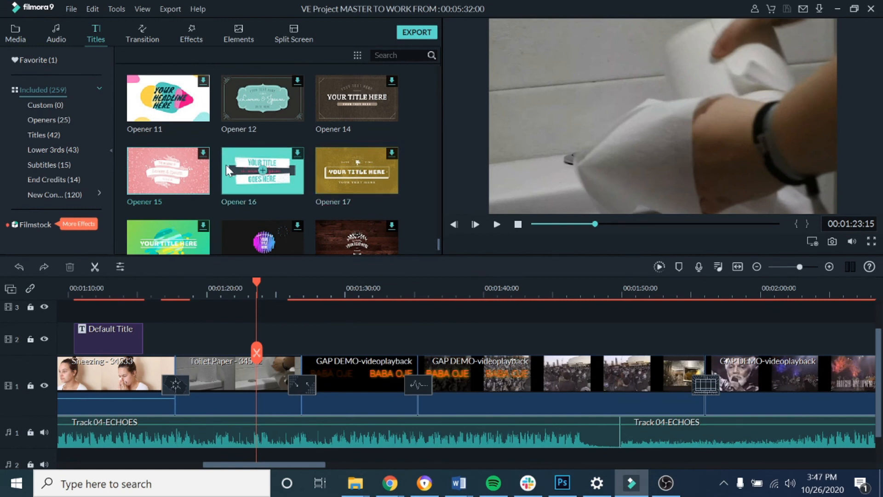
{"action": "left_click", "coordinate": [245, 106]}
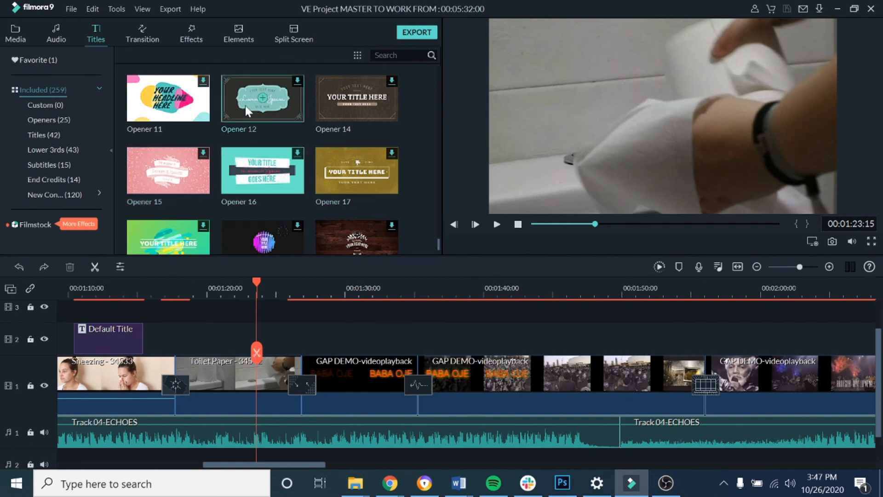
{"action": "left_click", "coordinate": [193, 112]}
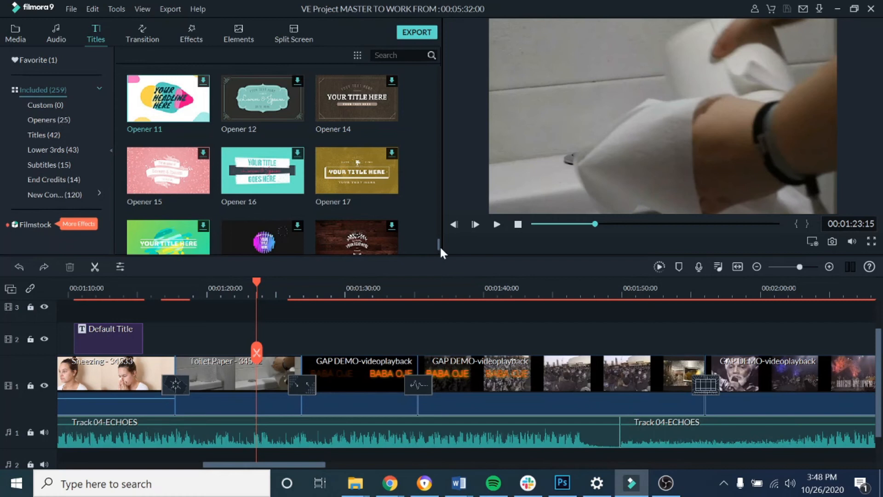
{"action": "left_click_drag", "start_coordinate": [438, 246], "coordinate": [439, 238]}
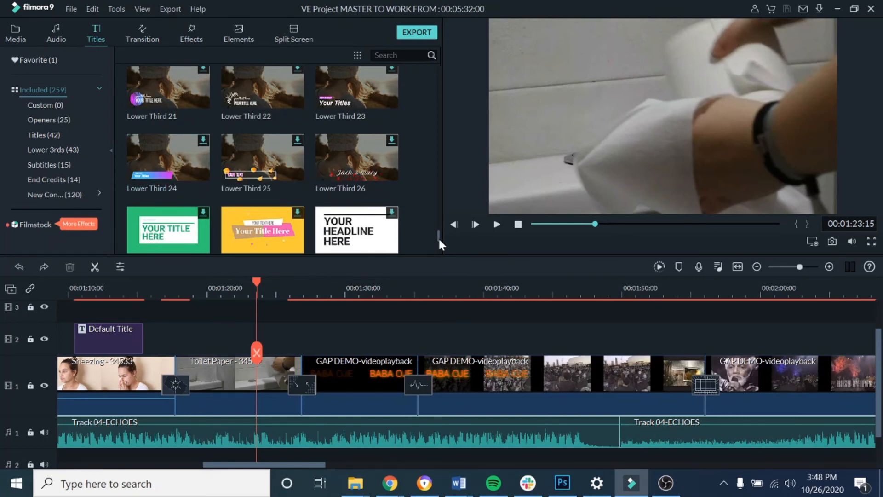
{"action": "scroll", "coordinate": [438, 236], "scroll_direction": "down", "scroll_amount": 2}
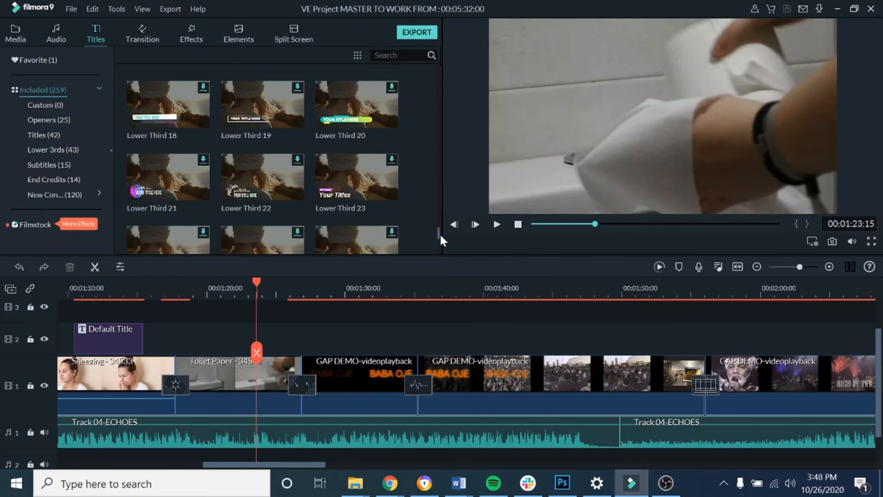
{"action": "left_click_drag", "start_coordinate": [187, 122], "coordinate": [218, 333]}
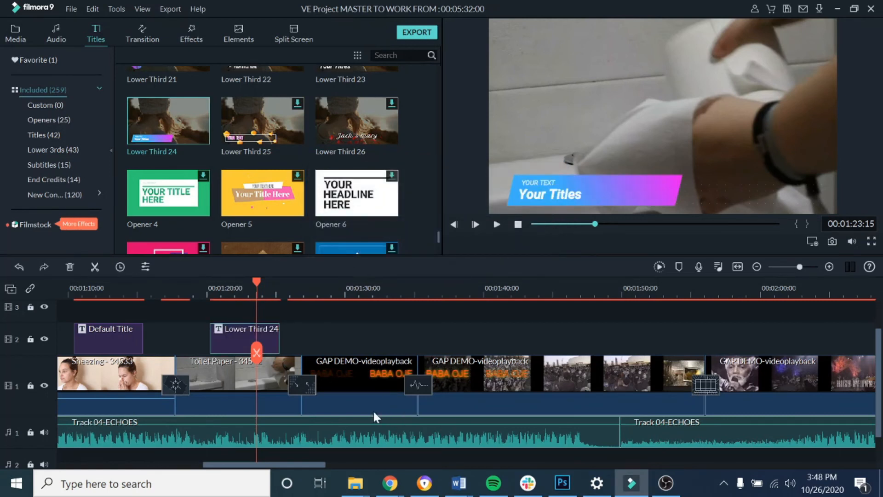
- Play back the Toilet Paper clip from just before the lower third to check how the title looks
{"action": "left_click_drag", "start_coordinate": [256, 280], "coordinate": [199, 295]}
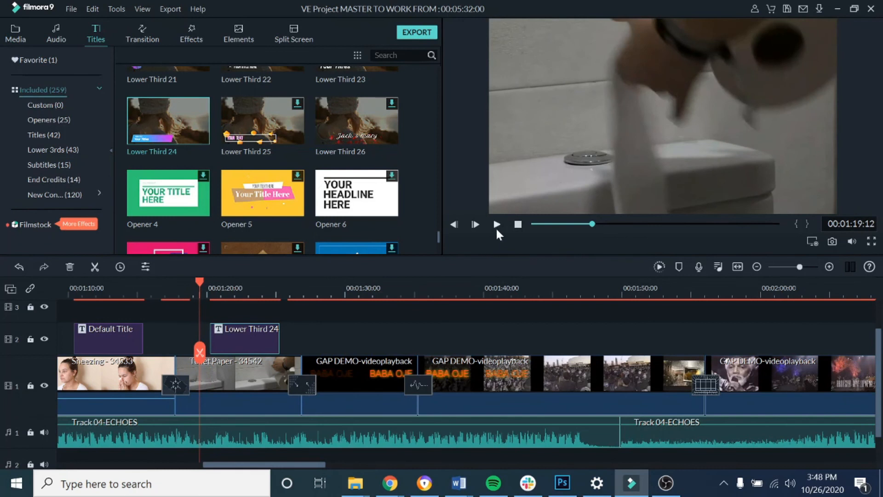
{"action": "left_click", "coordinate": [495, 223]}
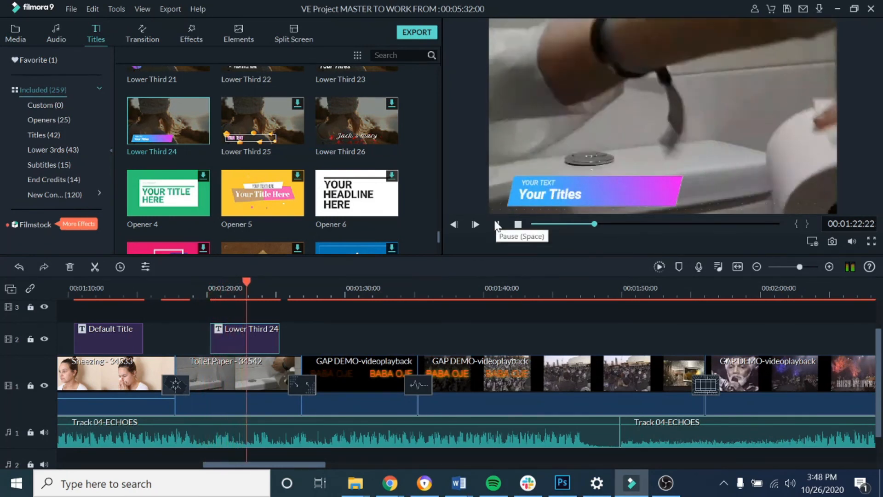
{"action": "left_click", "coordinate": [496, 225]}
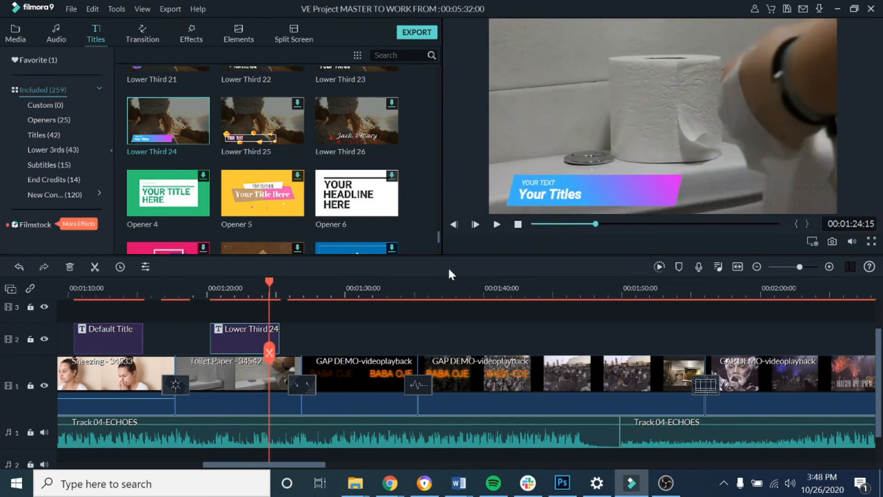
- Move the Lower Third 24 title earlier so it starts together with the Toilet Paper clip
{"action": "left_click_drag", "start_coordinate": [269, 282], "coordinate": [126, 281]}
{"action": "left_click_drag", "start_coordinate": [228, 342], "coordinate": [193, 341]}
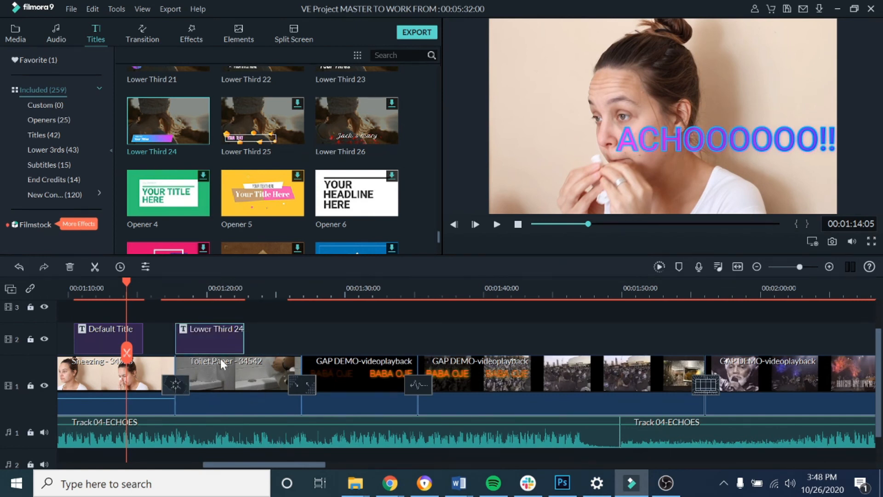
{"action": "left_click", "coordinate": [302, 360]}
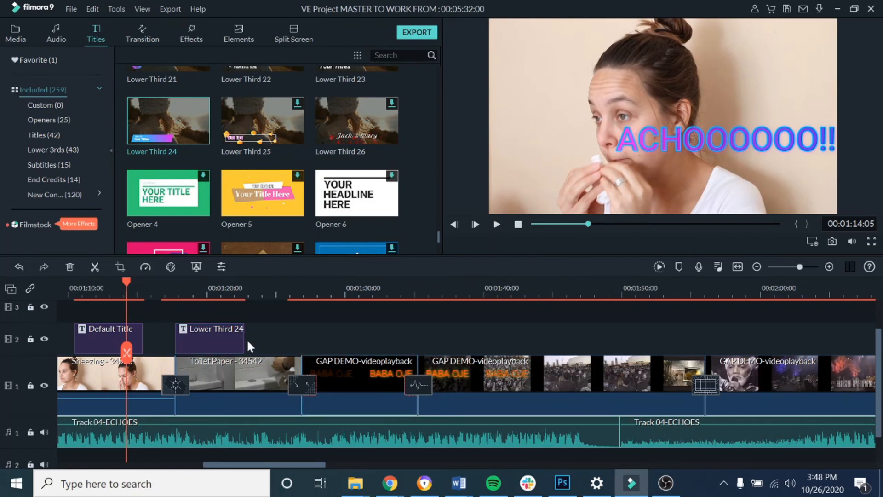
{"action": "left_click", "coordinate": [224, 335]}
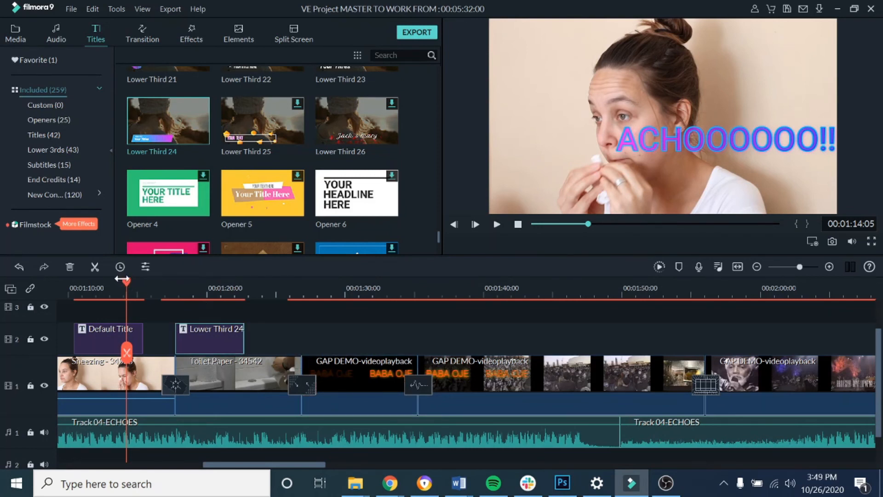
- Open the lower third for text editing, widen its "Your Titles" text box across most of the banner and reduce its height
{"action": "left_click_drag", "start_coordinate": [125, 280], "coordinate": [220, 280]}
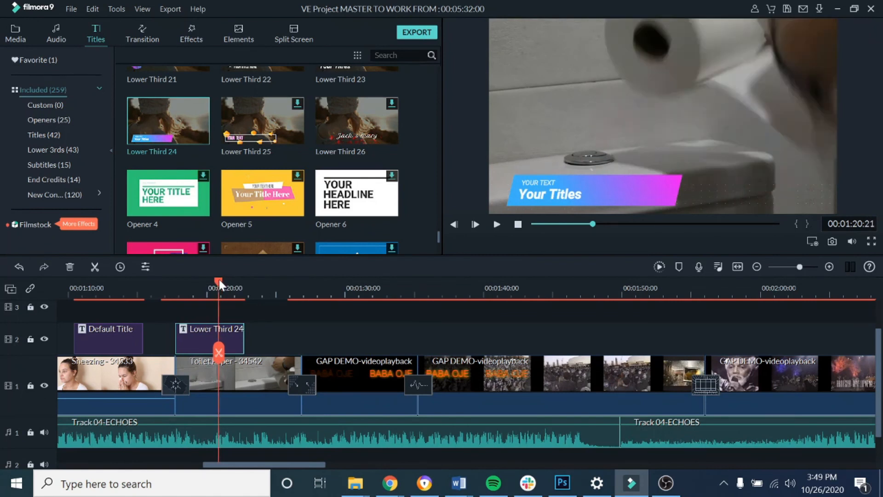
{"action": "left_click", "coordinate": [602, 198]}
{"action": "double_click", "coordinate": [581, 187]}
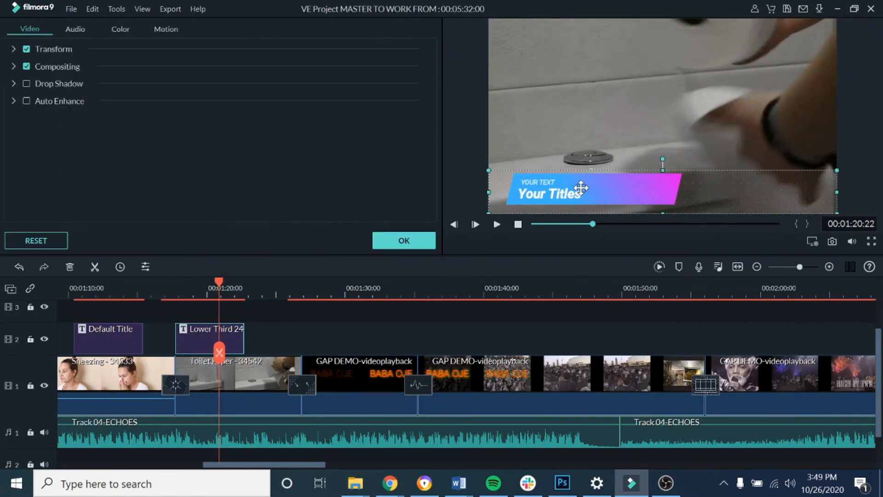
{"action": "left_click", "coordinate": [670, 191]}
{"action": "double_click", "coordinate": [575, 195]}
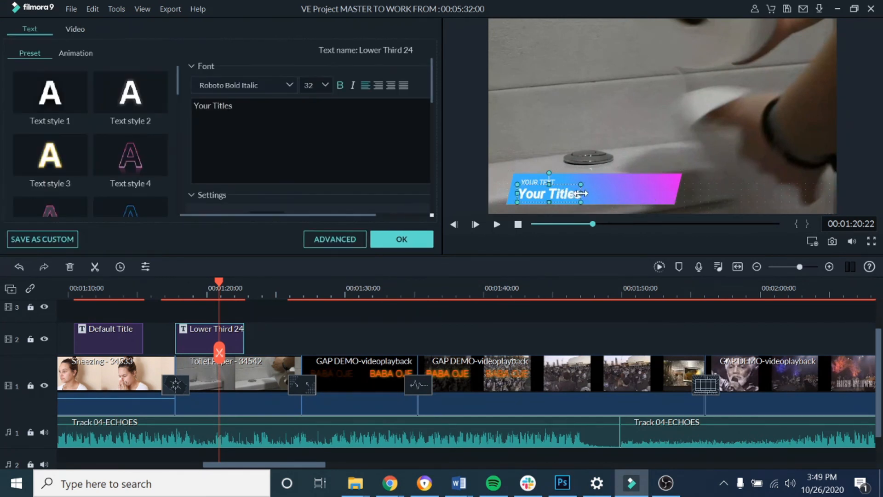
{"action": "left_click_drag", "start_coordinate": [582, 194], "coordinate": [677, 195]}
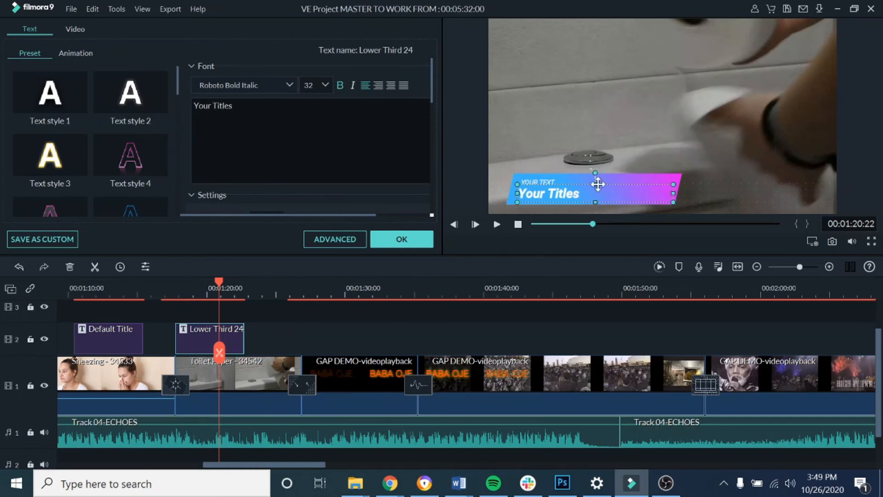
{"action": "left_click_drag", "start_coordinate": [596, 184], "coordinate": [581, 190]}
- Delete the small "YOUR TEXT" line from the lower third
{"action": "left_click", "coordinate": [550, 181]}
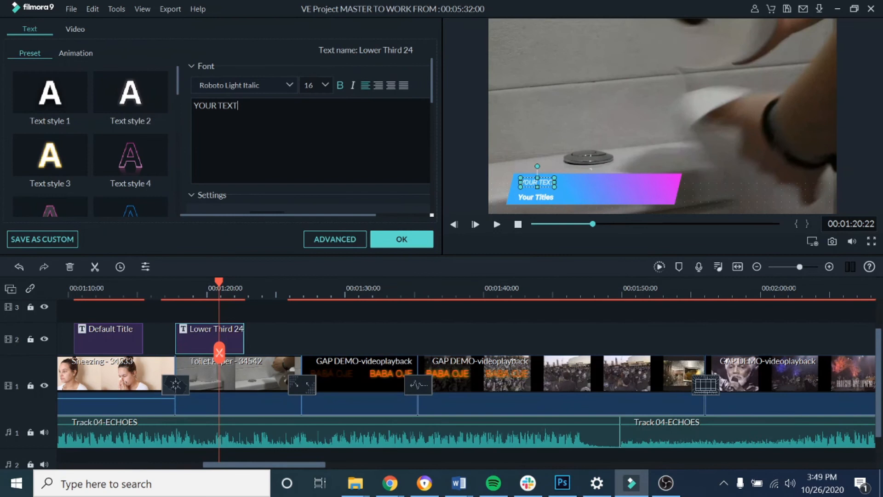
{"action": "key", "text": "BackSpace"}
{"action": "key", "text": "BackSpace"}
{"action": "key", "text": "BackSpace"}
{"action": "key", "text": "BackSpace"}
{"action": "key", "text": "BackSpace"}
{"action": "key", "text": "BackSpace"}
{"action": "key", "text": "BackSpace"}
{"action": "key", "text": "BackSpace"}
{"action": "key", "text": "BackSpace"}
- Stretch the "Your Titles" box to the banner's full height and replace its text with "STAY SANITARY!!"
{"action": "left_click", "coordinate": [550, 198]}
{"action": "left_click_drag", "start_coordinate": [596, 195], "coordinate": [595, 170]}
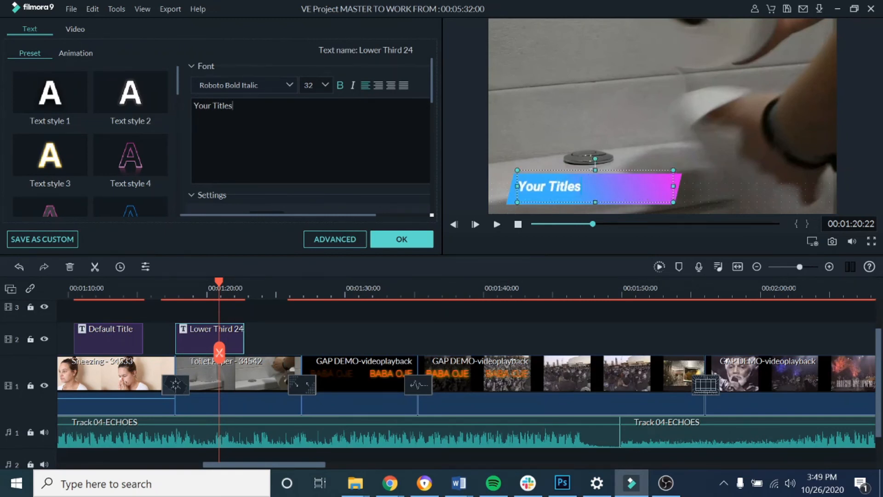
{"action": "key", "text": "BackSpace"}
{"action": "key", "text": "BackSpace"}
{"action": "key", "text": "BackSpace"}
{"action": "key", "text": "BackSpace"}
{"action": "key", "text": "BackSpace"}
{"action": "type", "text": "STAY"}
{"action": "type", "text": "SANITARY!!"}
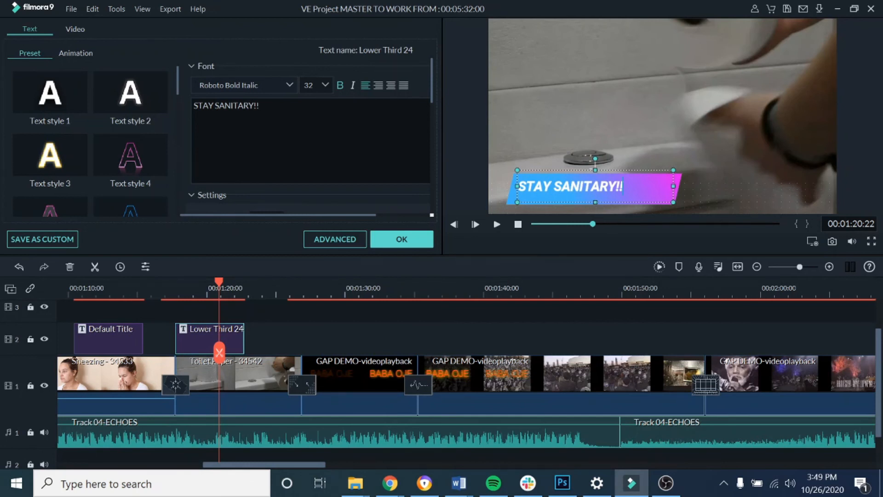
- Set the font size of the "STAY SANITARY!!" text to 44
{"action": "key", "text": "ctrl+a"}
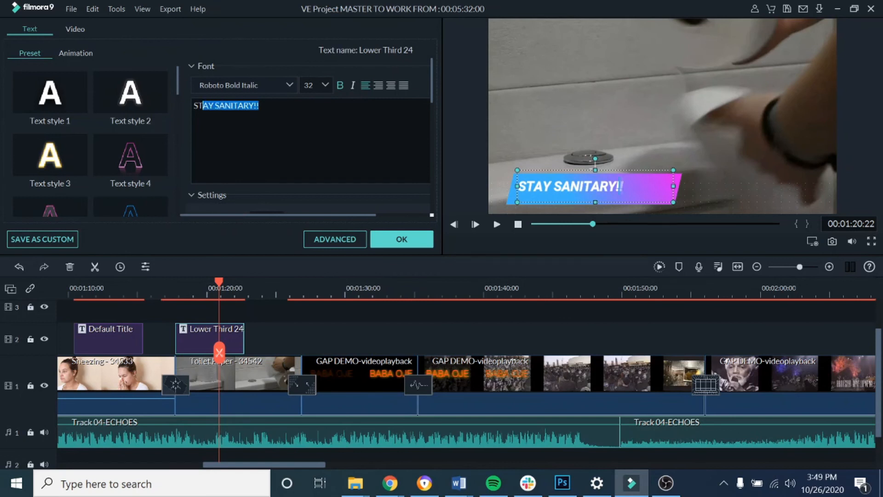
{"action": "left_click", "coordinate": [325, 84]}
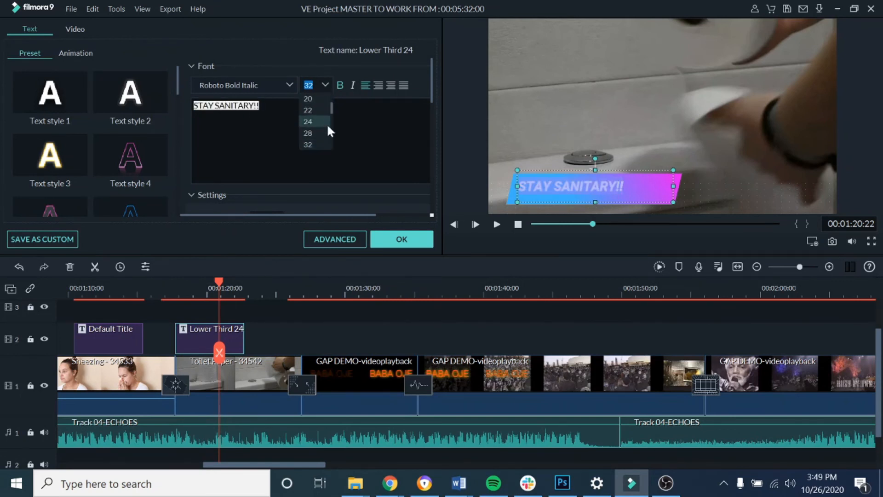
{"action": "scroll", "coordinate": [330, 109], "scroll_direction": "down", "scroll_amount": 1}
{"action": "left_click", "coordinate": [315, 145]}
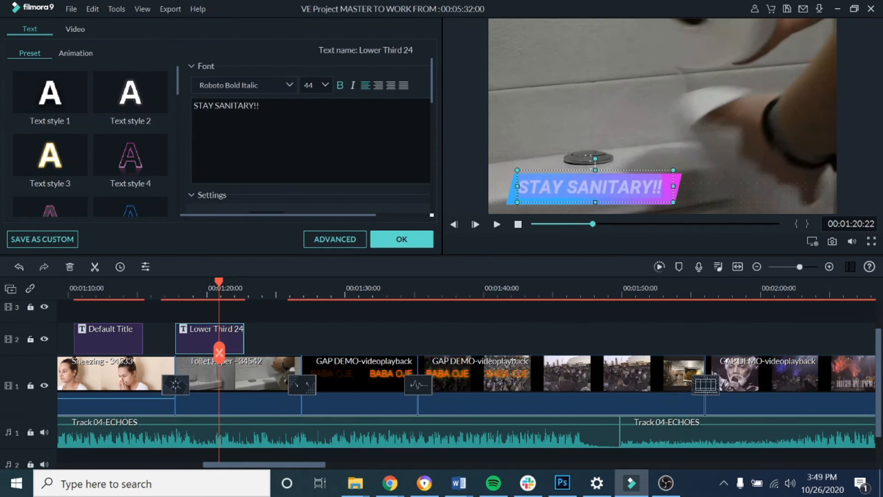
{"action": "left_click", "coordinate": [655, 194]}
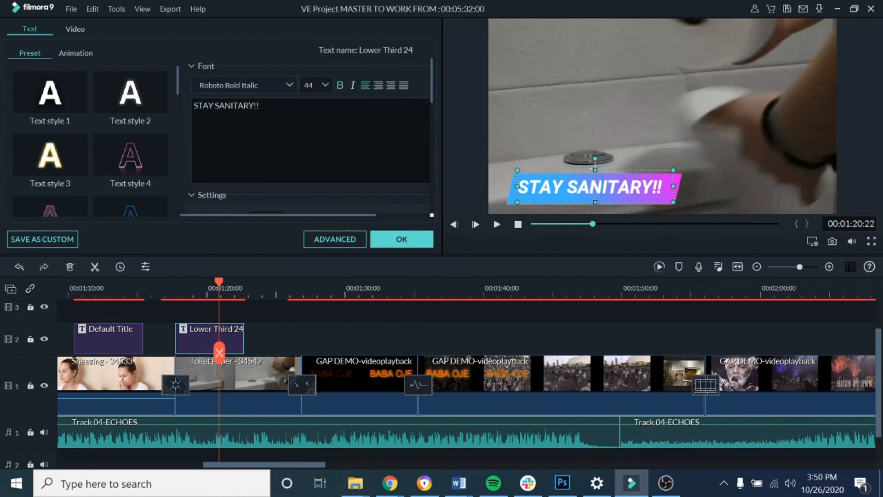
{"action": "key", "text": "ctrl+a"}
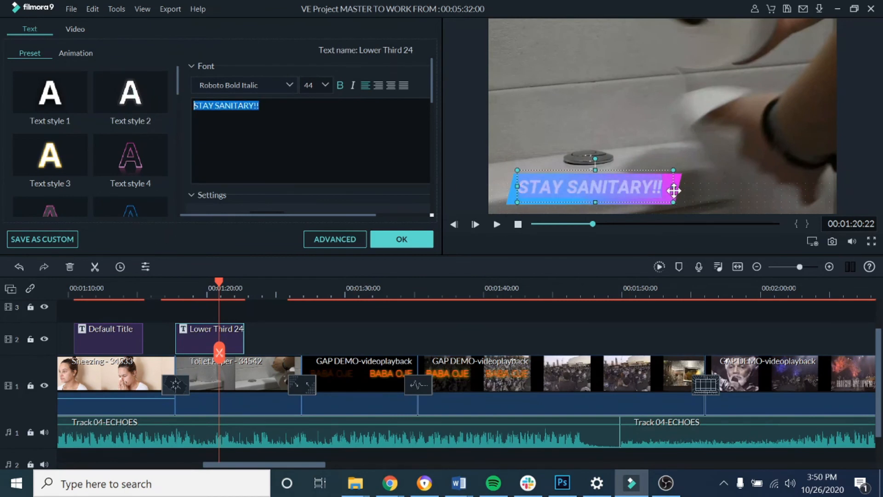
- Apply Text style 8 to the "STAY SANITARY!!" text, finish editing it, and set the playhead at 00:01:45:15 on the crowd footage
{"action": "left_click_drag", "start_coordinate": [178, 81], "coordinate": [177, 113]}
{"action": "left_click", "coordinate": [142, 123]}
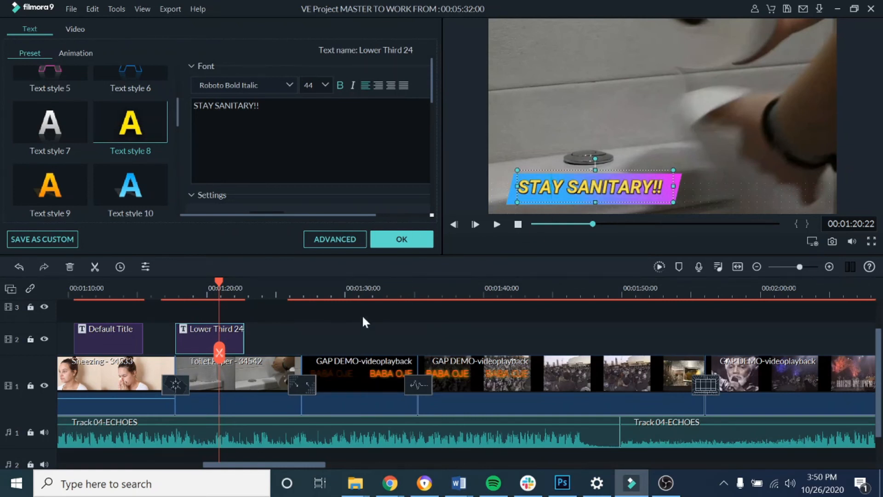
{"action": "left_click", "coordinate": [344, 290]}
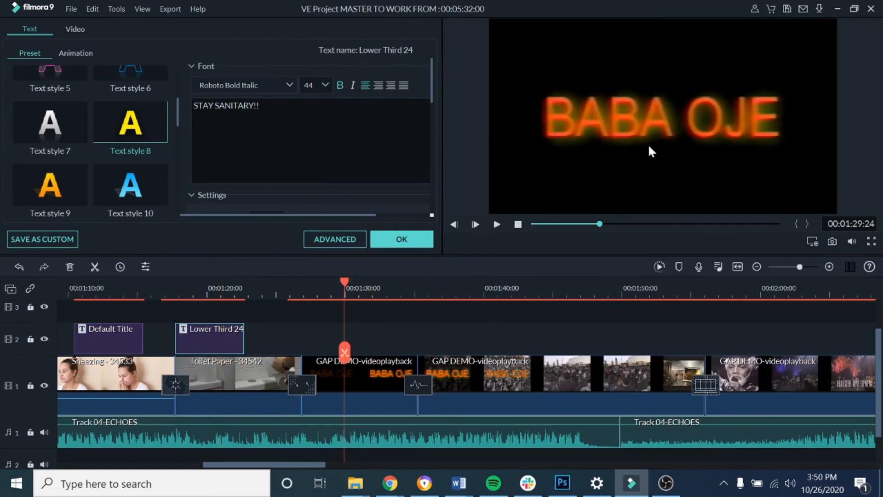
{"action": "left_click_drag", "start_coordinate": [346, 284], "coordinate": [564, 315]}
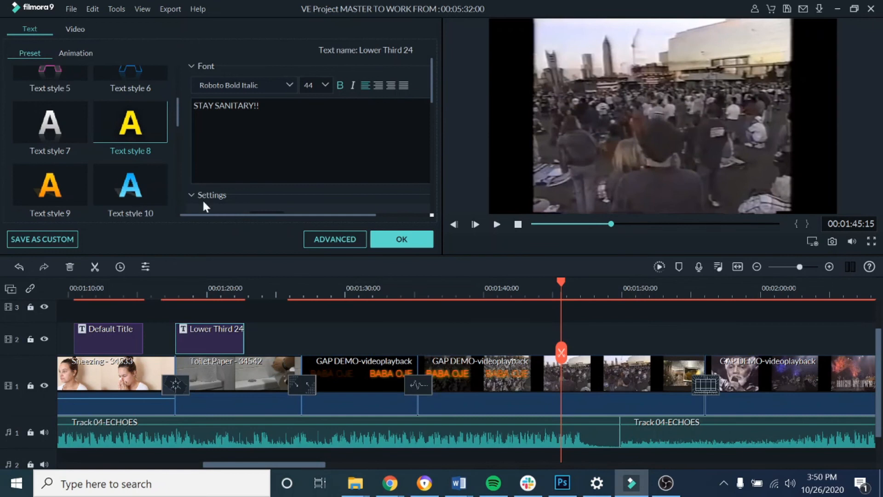
{"action": "left_click", "coordinate": [415, 237]}
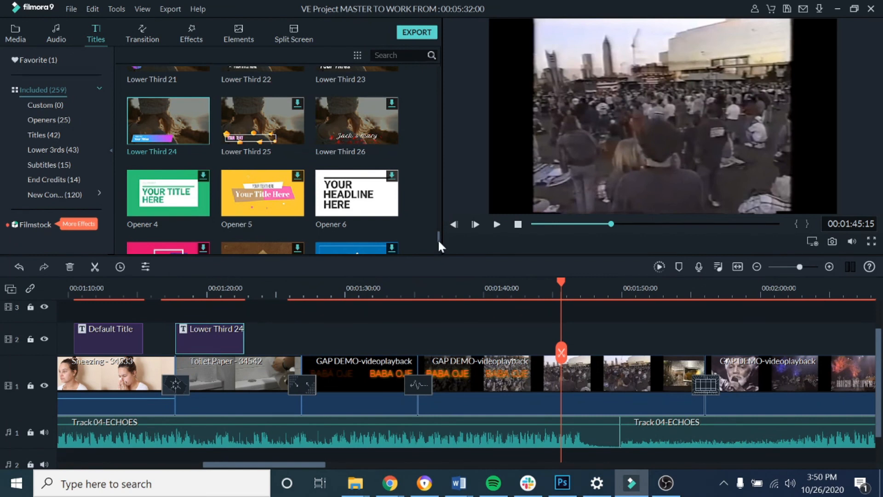
- Preview the Title 2 preset and place it on video track 2 over the crowd footage, starting at about 00:01:45
{"action": "left_click_drag", "start_coordinate": [440, 235], "coordinate": [440, 205]}
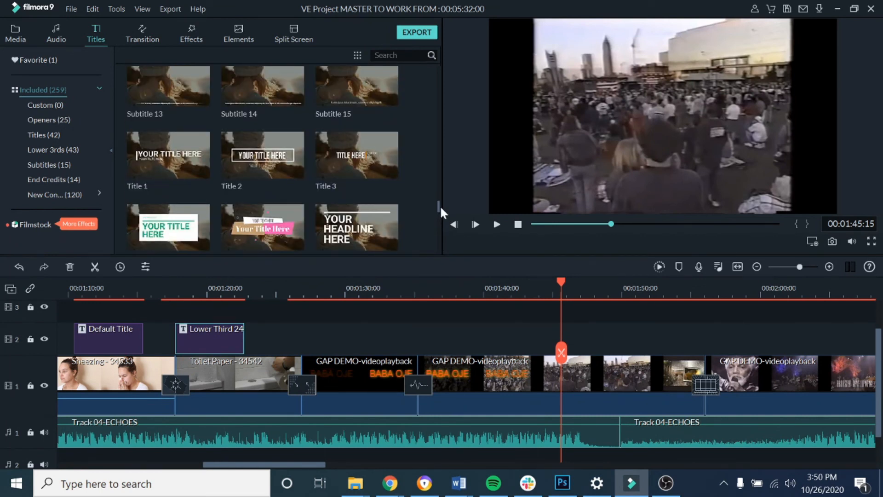
{"action": "left_click", "coordinate": [284, 162]}
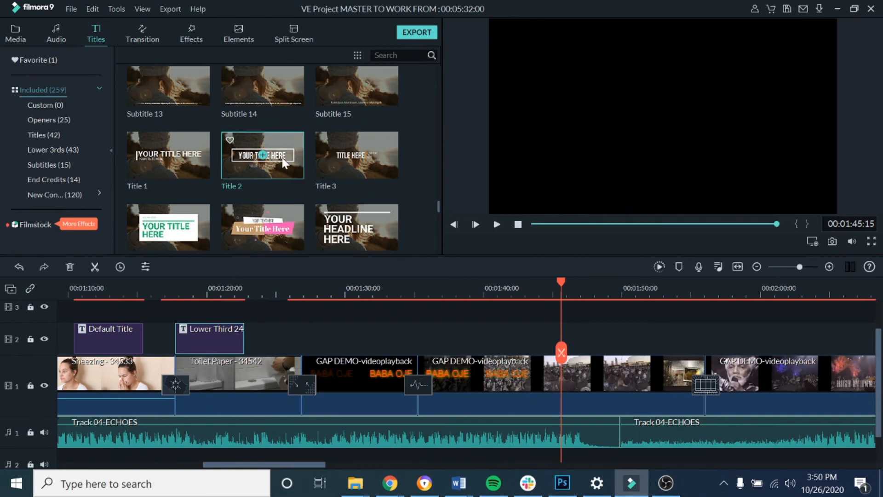
{"action": "left_click", "coordinate": [497, 225]}
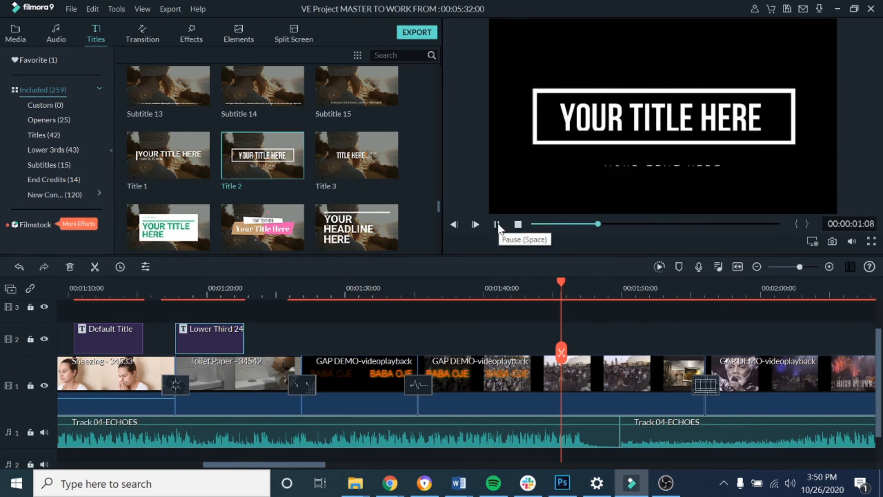
{"action": "left_click", "coordinate": [497, 225]}
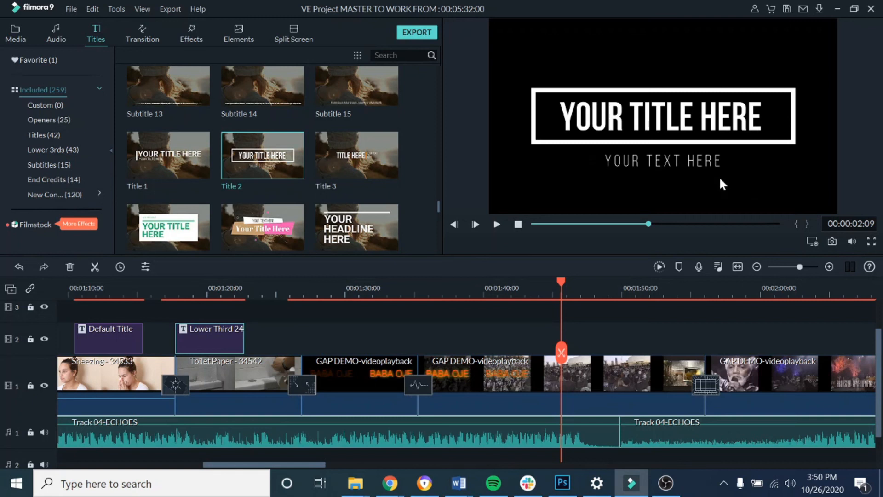
{"action": "mouse_move", "coordinate": [297, 145]}
{"action": "left_click_drag", "start_coordinate": [288, 140], "coordinate": [563, 340]}
{"action": "left_click_drag", "start_coordinate": [561, 281], "coordinate": [534, 280]}
{"action": "left_click_drag", "start_coordinate": [693, 326], "coordinate": [612, 339]}
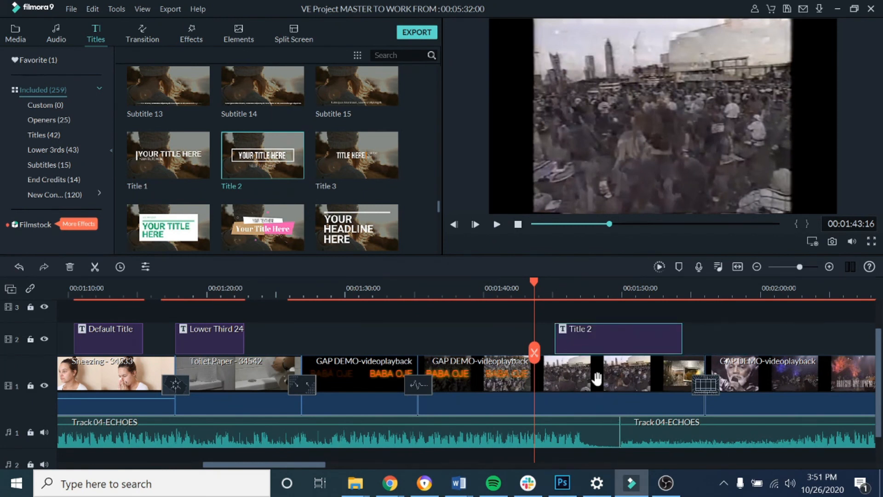
- Open the Title 2 clip for text editing and clear its smaller "YOUR TEXT HERE" line
{"action": "left_click_drag", "start_coordinate": [532, 278], "coordinate": [608, 295]}
{"action": "double_click", "coordinate": [682, 167]}
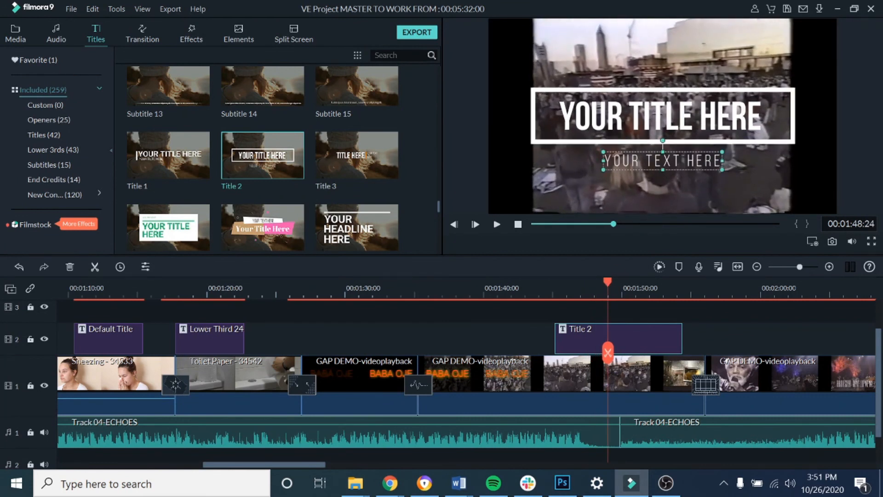
{"action": "key", "text": "BackSpace"}
{"action": "key", "text": "BackSpace"}
{"action": "key", "text": "BackSpace"}
{"action": "key", "text": "BackSpace"}
{"action": "key", "text": "BackSpace"}
{"action": "key", "text": "BackSpace"}
{"action": "key", "text": "BackSpace"}
{"action": "key", "text": "BackSpace"}
{"action": "key", "text": "BackSpace"}
{"action": "key", "text": "BackSpace"}
{"action": "key", "text": "BackSpace"}
{"action": "key", "text": "BackSpace"}
{"action": "key", "text": "BackSpace"}
{"action": "key", "text": "BackSpace"}
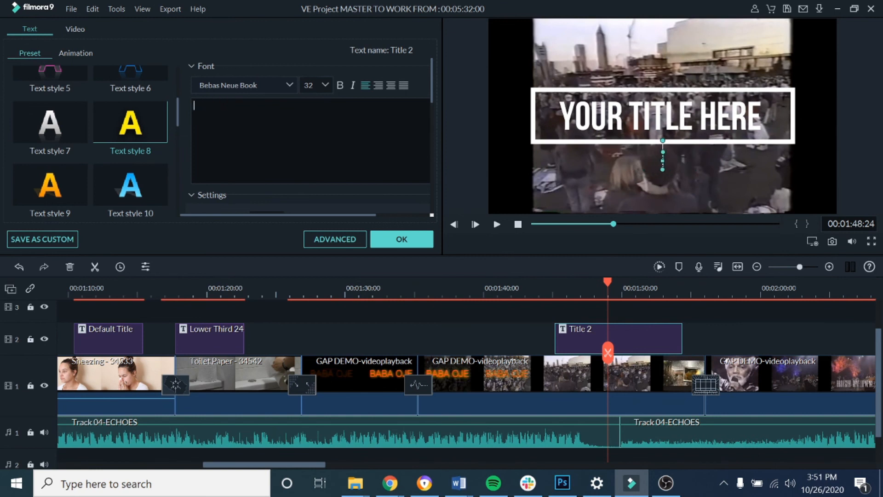
- Replace the boxed "YOUR TITLE HERE" text with "CENTENNIAL PARK"
{"action": "left_click", "coordinate": [761, 118]}
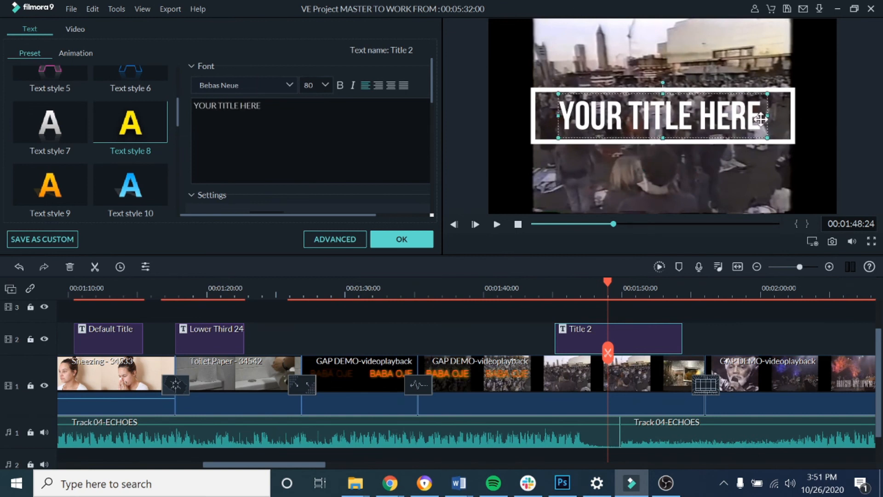
{"action": "key", "text": "BackSpace"}
{"action": "key", "text": "BackSpace"}
{"action": "key", "text": "BackSpace"}
{"action": "key", "text": "BackSpace"}
{"action": "key", "text": "BackSpace"}
{"action": "key", "text": "BackSpace"}
{"action": "key", "text": "BackSpace"}
{"action": "key", "text": "BackSpace"}
{"action": "key", "text": "BackSpace"}
{"action": "key", "text": "BackSpace"}
{"action": "key", "text": "BackSpace"}
{"action": "key", "text": "BackSpace"}
{"action": "key", "text": "BackSpace"}
{"action": "key", "text": "BackSpace"}
{"action": "key", "text": "BackSpace"}
{"action": "type", "text": "CENTWEN"}
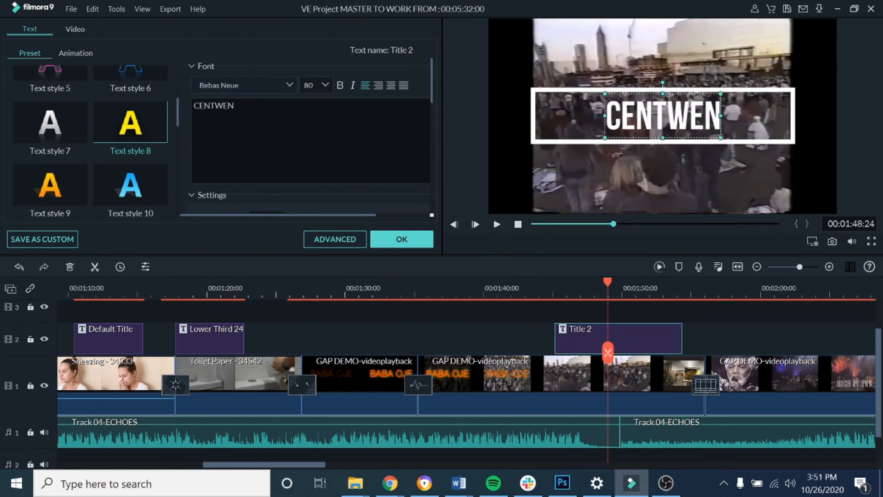
{"action": "key", "text": "BackSpace"}
{"action": "key", "text": "BackSpace"}
{"action": "key", "text": "BackSpace"}
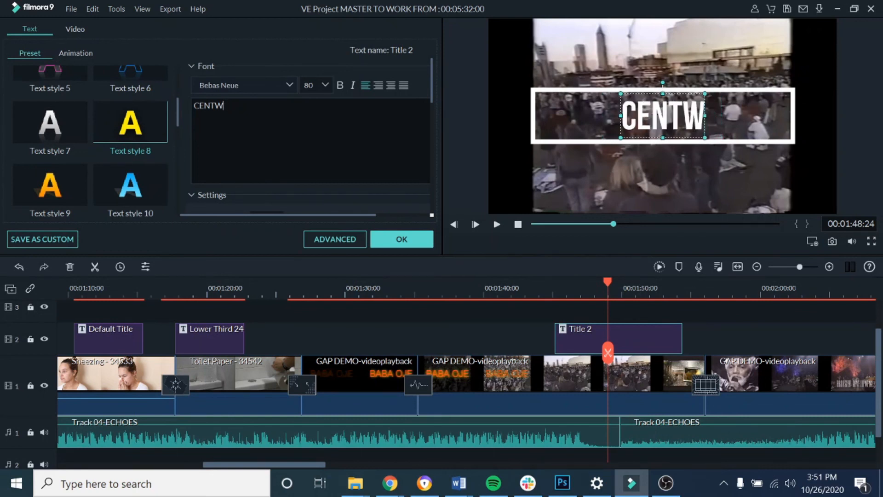
{"action": "type", "text": "ENNIAL"}
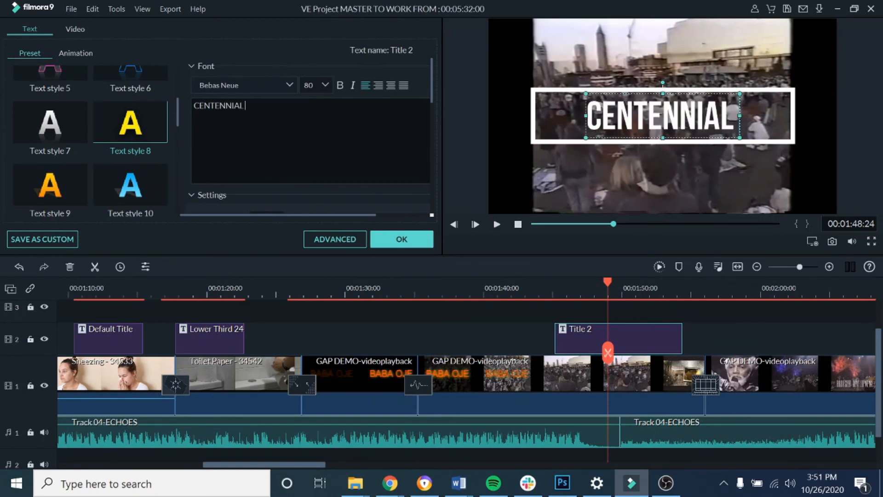
{"action": "type", "text": " PAR"}
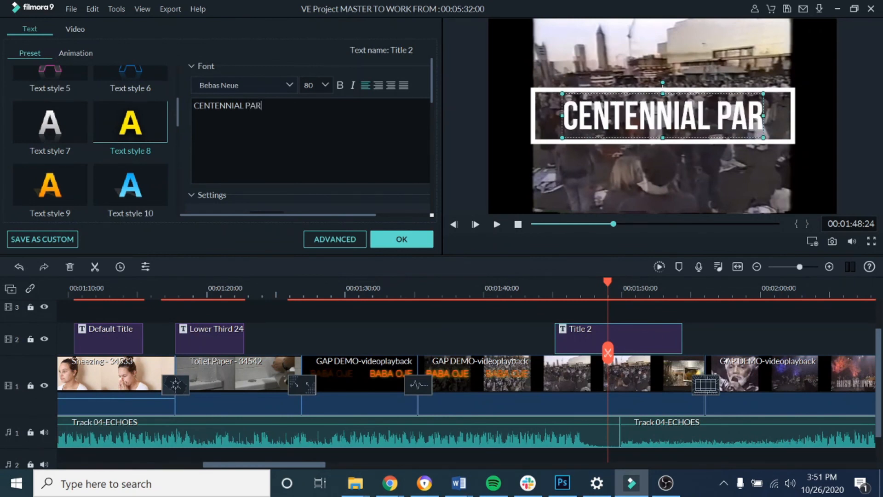
{"action": "type", "text": "K"}
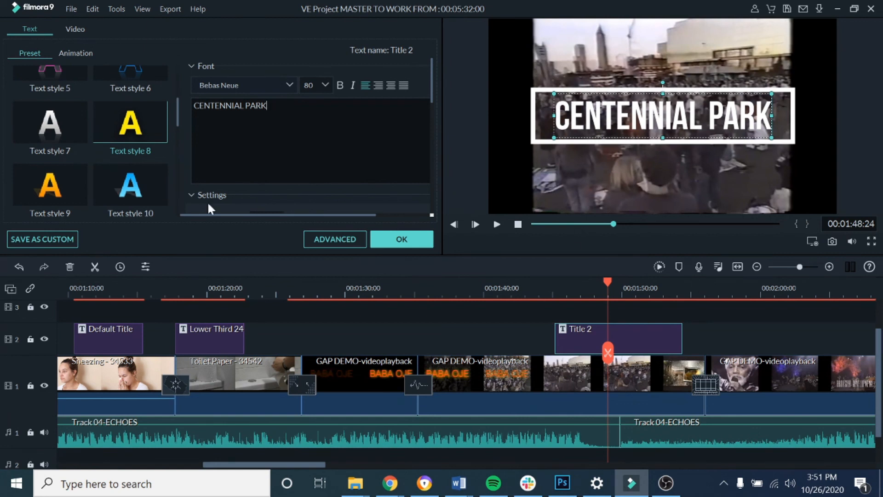
- Try Text style 18 on the "CENTENNIAL PARK" text
{"action": "left_click_drag", "start_coordinate": [268, 106], "coordinate": [176, 165]}
{"action": "left_click", "coordinate": [143, 137]}
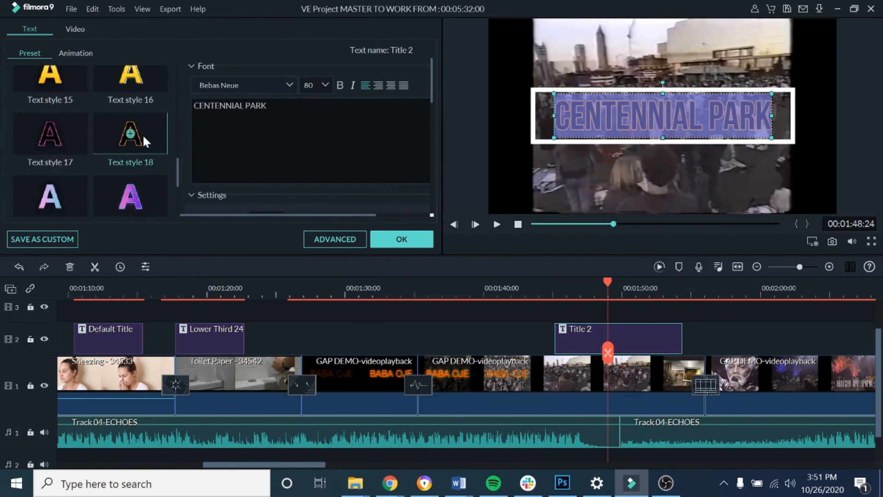
{"action": "left_click", "coordinate": [626, 183]}
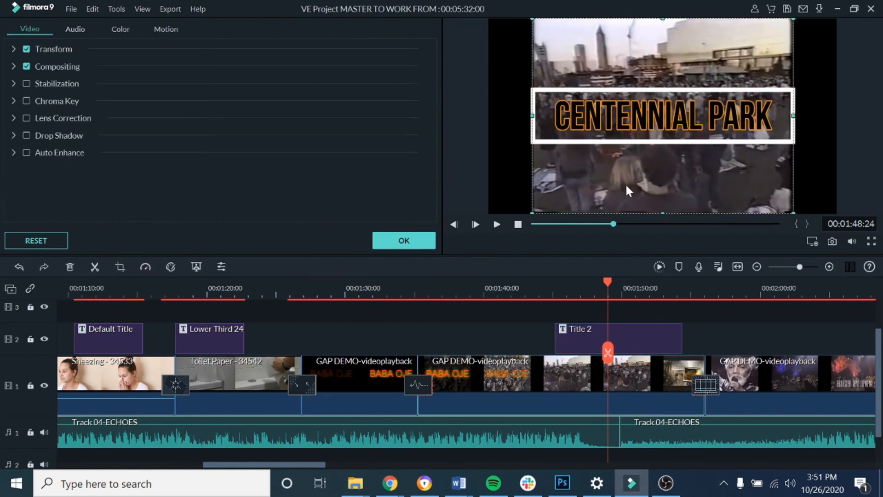
{"action": "left_click", "coordinate": [401, 238]}
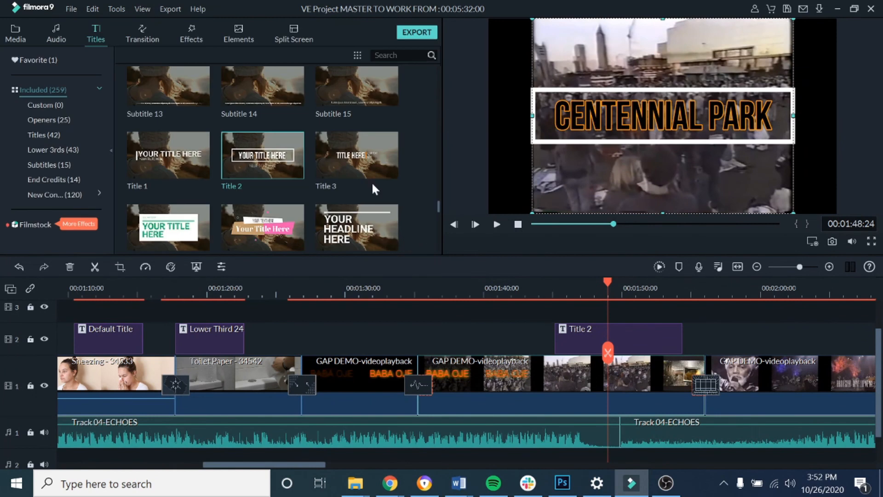
- Reopen the "CENTENNIAL PARK" text, compare the two gradient presets, apply the purple one with the blue outline, and finish editing
{"action": "double_click", "coordinate": [653, 125]}
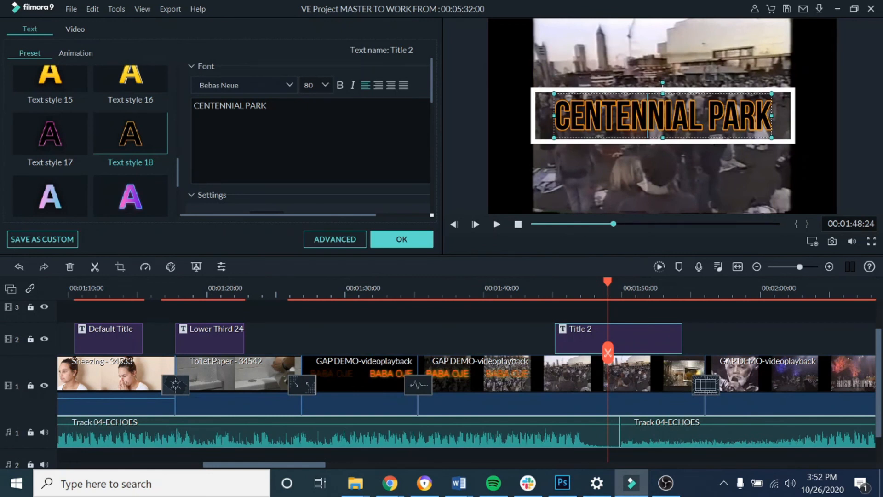
{"action": "left_click", "coordinate": [142, 210]}
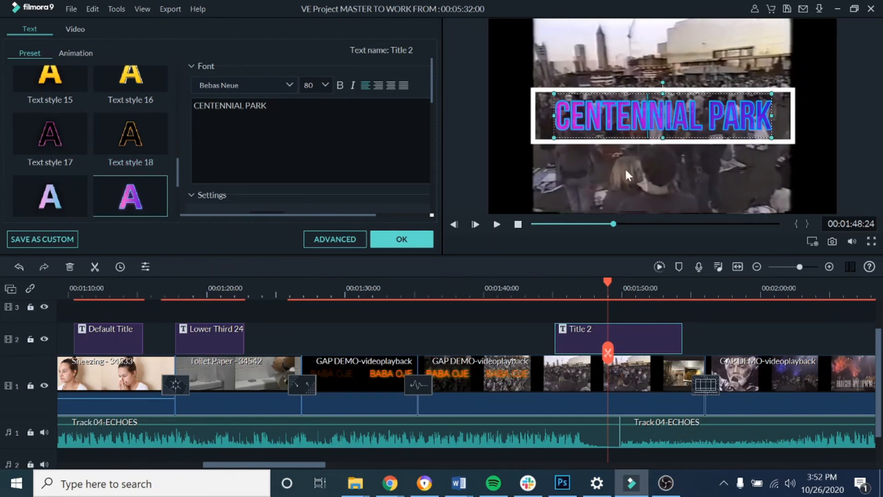
{"action": "left_click", "coordinate": [50, 198]}
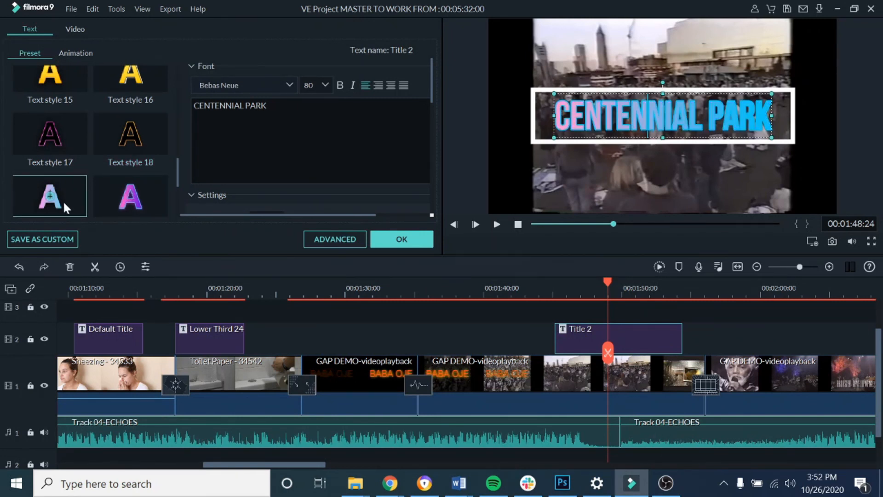
{"action": "left_click", "coordinate": [125, 209]}
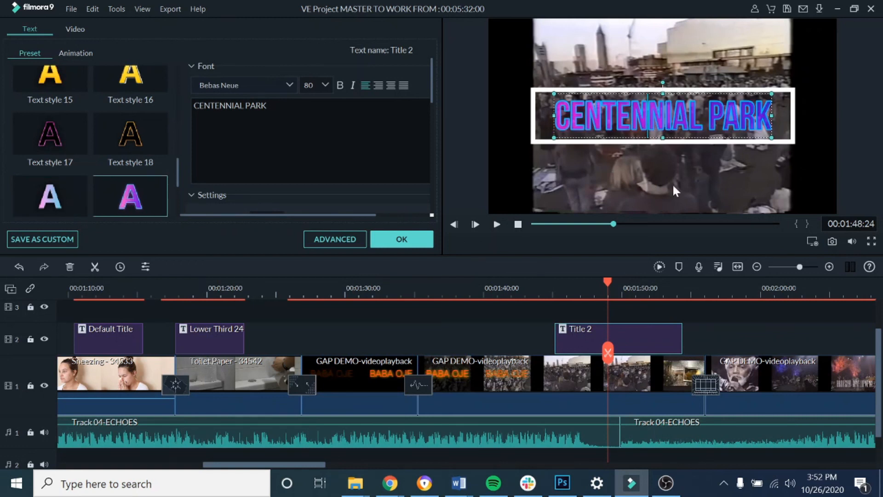
{"action": "left_click", "coordinate": [544, 147]}
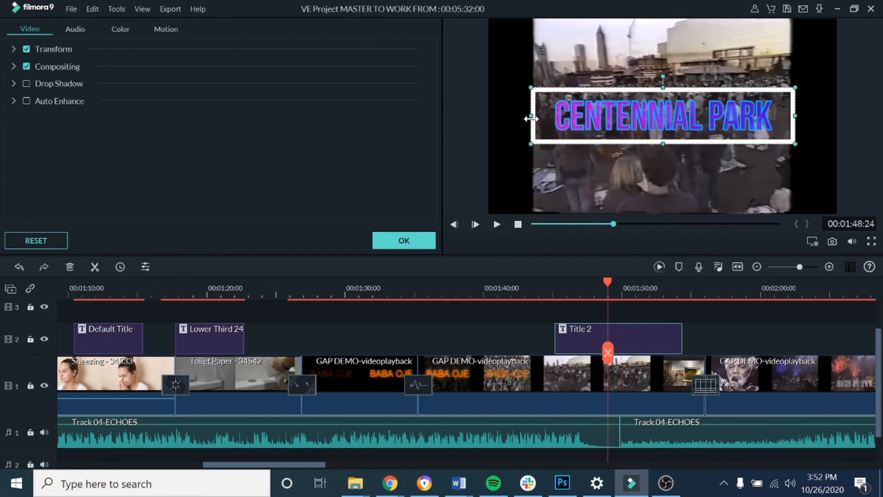
{"action": "left_click", "coordinate": [403, 239]}
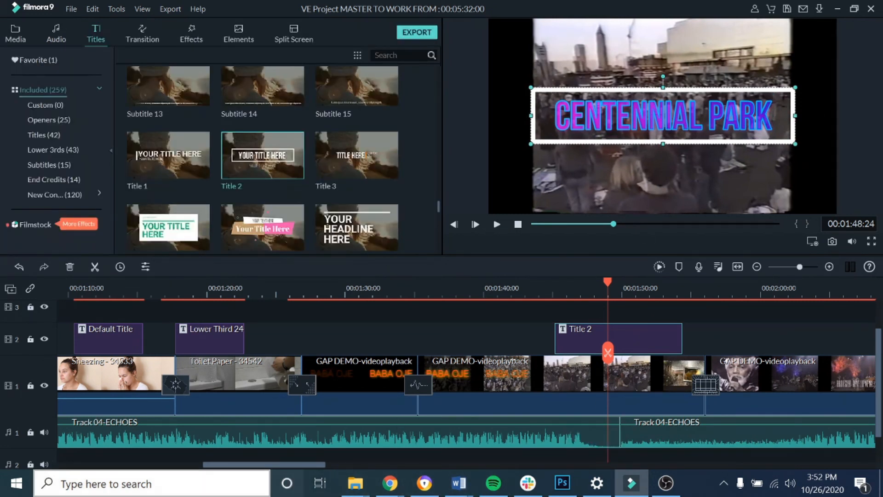
- Review the footage following the Title 2 clip and set the playhead at 00:03:02:02 on the costumed crowd scene
{"action": "left_click_drag", "start_coordinate": [273, 465], "coordinate": [308, 477]}
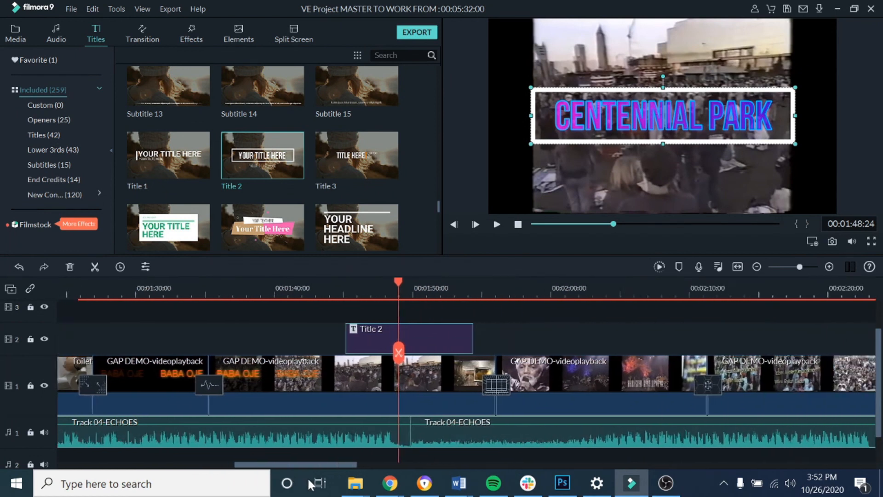
{"action": "left_click_drag", "start_coordinate": [515, 286], "coordinate": [481, 286]}
{"action": "left_click_drag", "start_coordinate": [610, 295], "coordinate": [548, 296]}
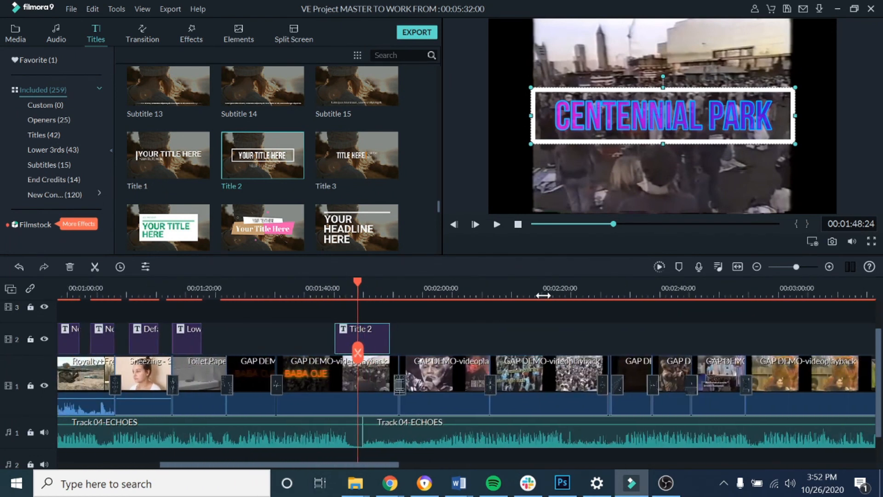
{"action": "left_click_drag", "start_coordinate": [342, 465], "coordinate": [399, 465]}
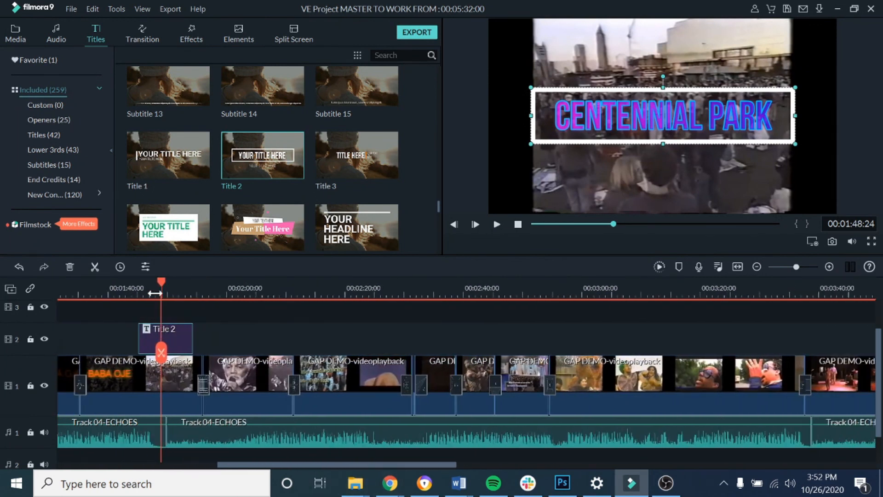
{"action": "left_click_drag", "start_coordinate": [160, 281], "coordinate": [257, 297]}
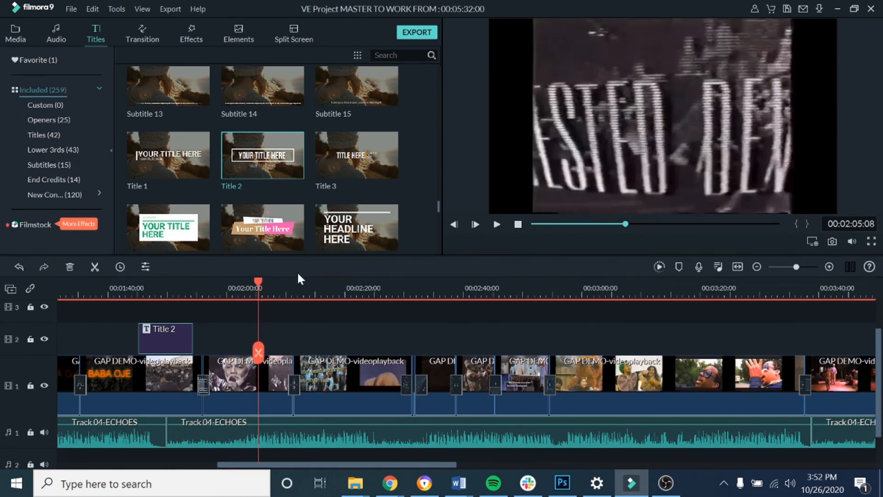
{"action": "left_click_drag", "start_coordinate": [259, 282], "coordinate": [520, 282]}
{"action": "left_click", "coordinate": [497, 224]}
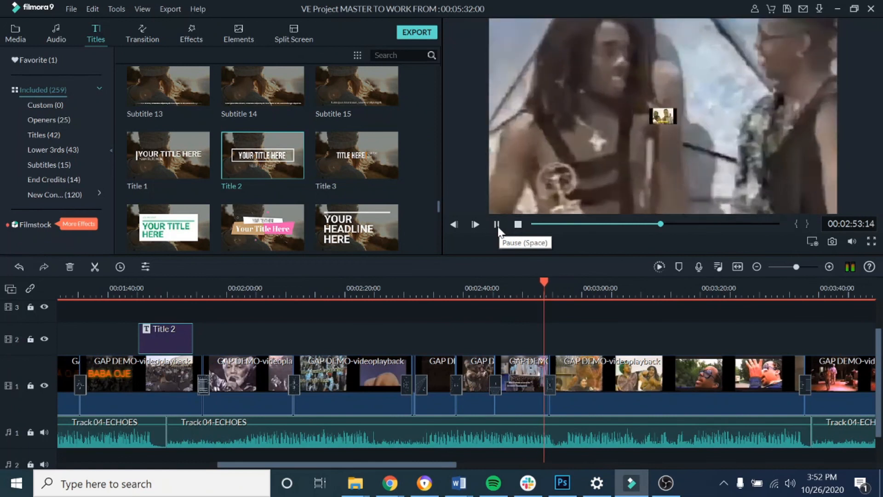
{"action": "left_click", "coordinate": [497, 225]}
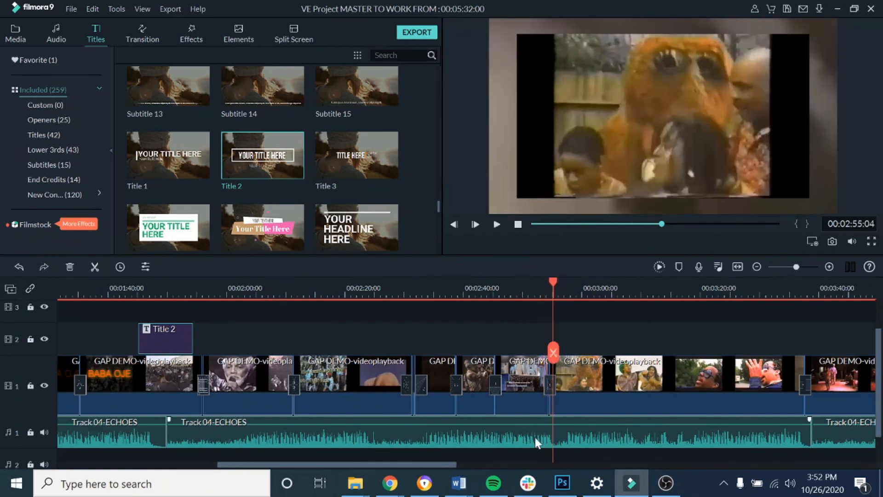
{"action": "left_click_drag", "start_coordinate": [552, 284], "coordinate": [596, 283]}
{"action": "mouse_move", "coordinate": [598, 282]}
{"action": "left_mouse_down"}
{"action": "mouse_move", "coordinate": [669, 280]}
{"action": "mouse_move", "coordinate": [542, 281]}
{"action": "mouse_move", "coordinate": [606, 289]}
{"action": "mouse_move", "coordinate": [594, 289]}
{"action": "left_mouse_up"}
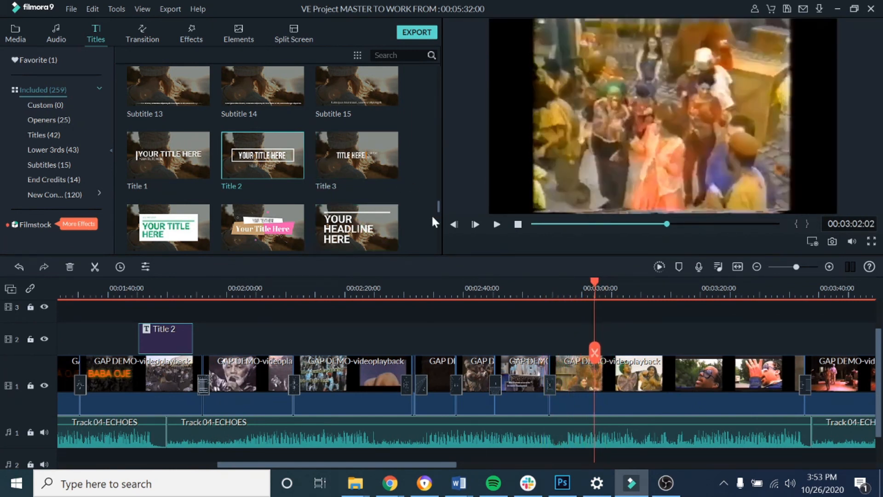
- Preview the Credit 5 preset from the titles library
{"action": "left_click_drag", "start_coordinate": [438, 208], "coordinate": [435, 67]}
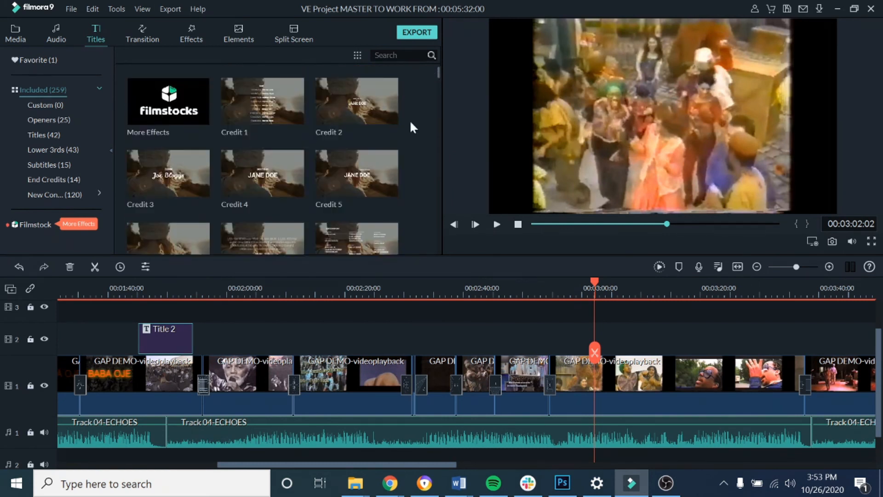
{"action": "left_click", "coordinate": [340, 184]}
{"action": "left_click", "coordinate": [496, 225]}
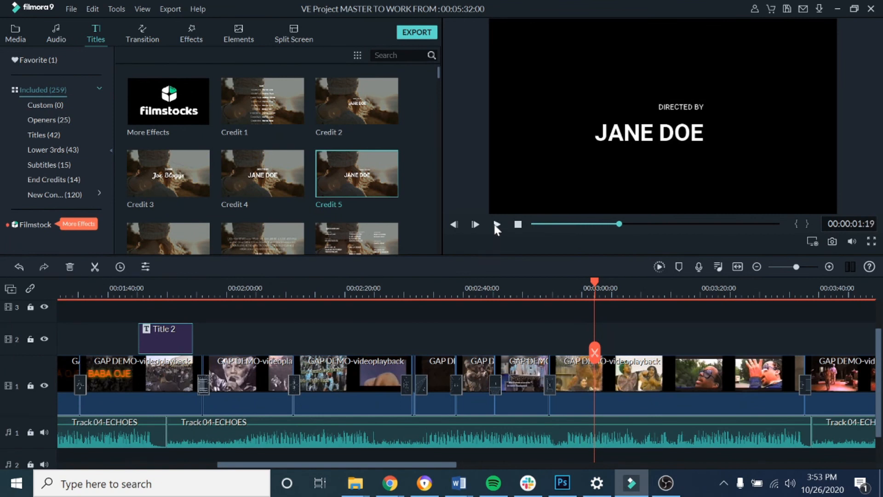
- Add the Credit 5 title to video track 2 over the start of the costumed crowd clip and roughly double its duration
{"action": "left_click_drag", "start_coordinate": [379, 167], "coordinate": [568, 338]}
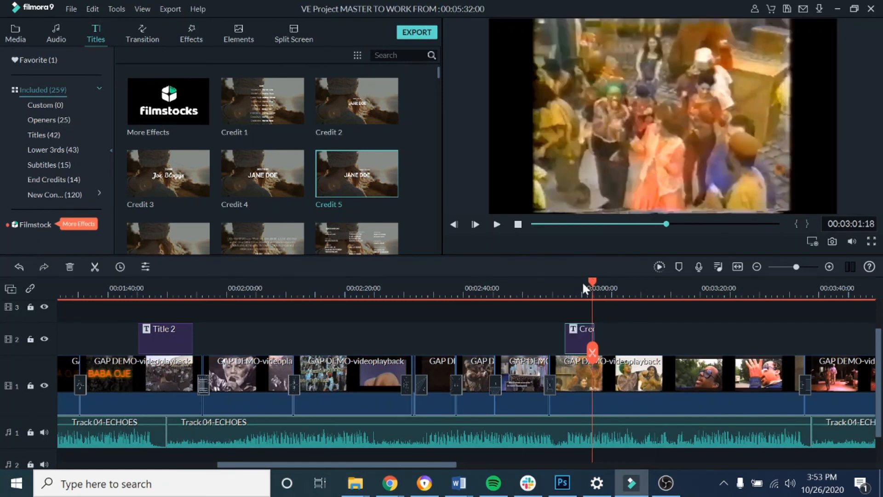
{"action": "left_click", "coordinate": [531, 292]}
{"action": "left_click_drag", "start_coordinate": [531, 291], "coordinate": [577, 303]}
{"action": "left_click_drag", "start_coordinate": [595, 337], "coordinate": [629, 337]}
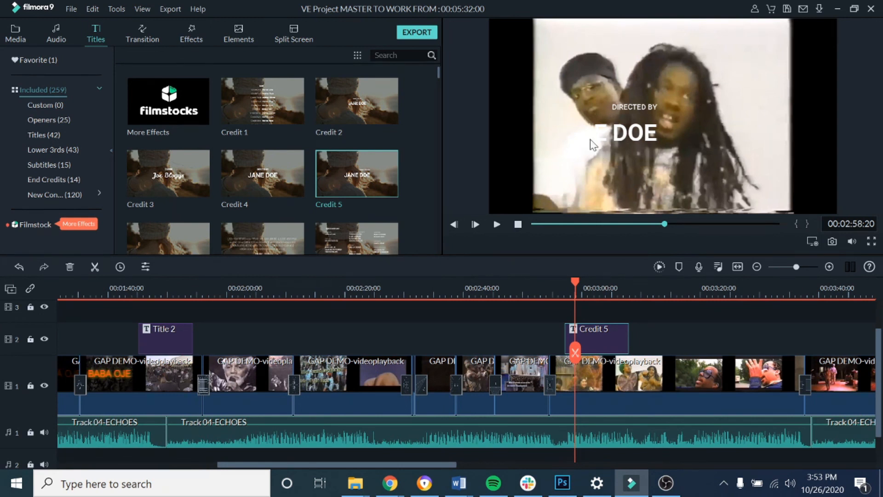
- Replace "JANE DOE" in the Credit 5 title with "SESAME STREET"
{"action": "double_click", "coordinate": [622, 142]}
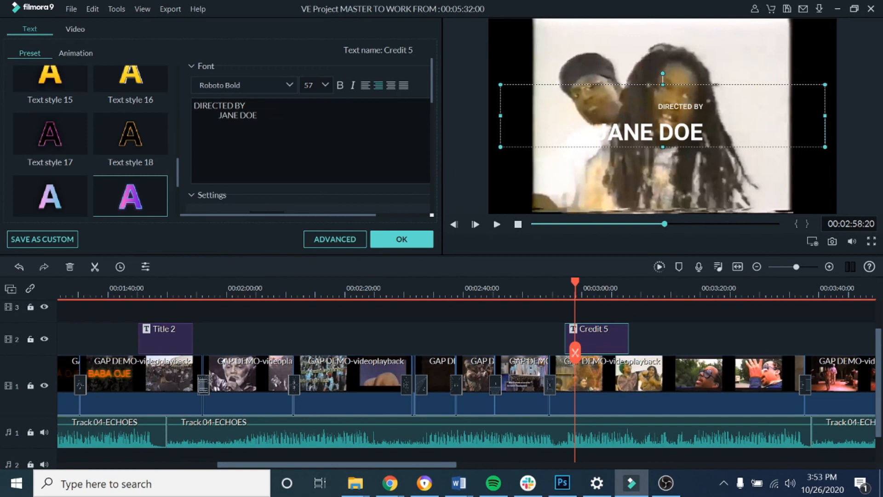
{"action": "key", "text": "BackSpace"}
{"action": "key", "text": "BackSpace"}
{"action": "key", "text": "BackSpace"}
{"action": "key", "text": "BackSpace"}
{"action": "key", "text": "BackSpace"}
{"action": "key", "text": "BackSpace"}
{"action": "key", "text": "BackSpace"}
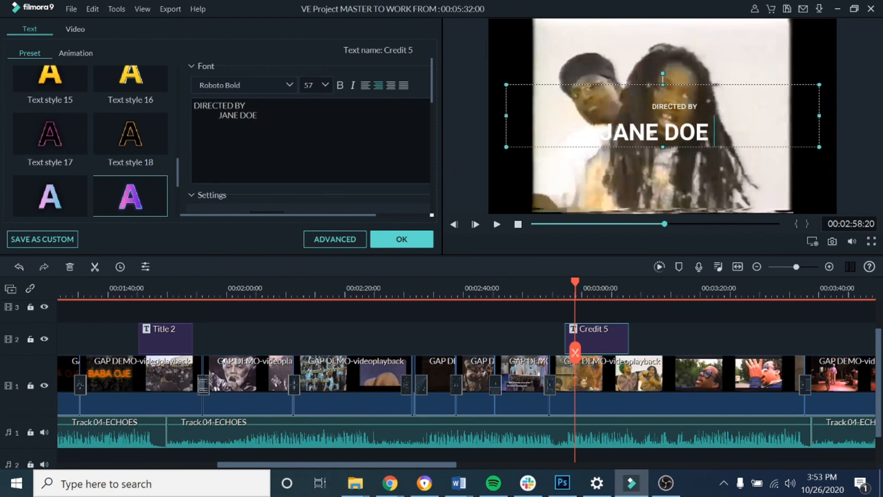
{"action": "key", "text": "BackSpace"}
{"action": "key", "text": "BackSpace"}
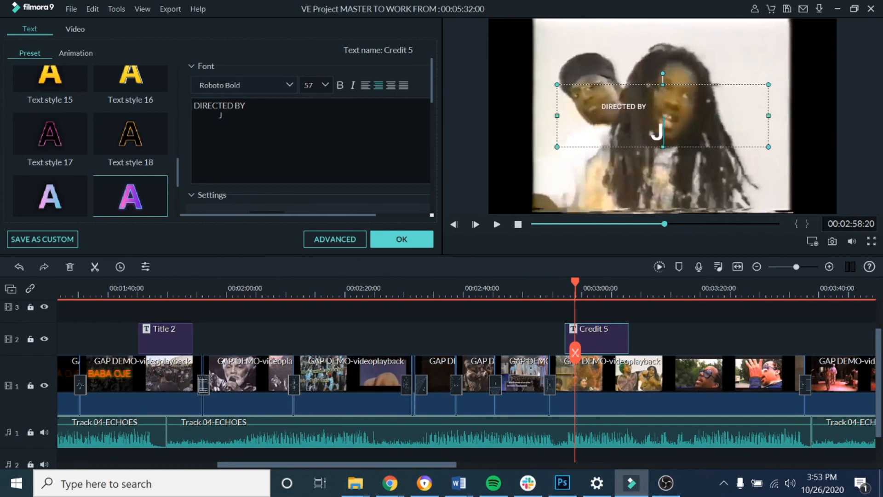
{"action": "type", "text": "SESA"}
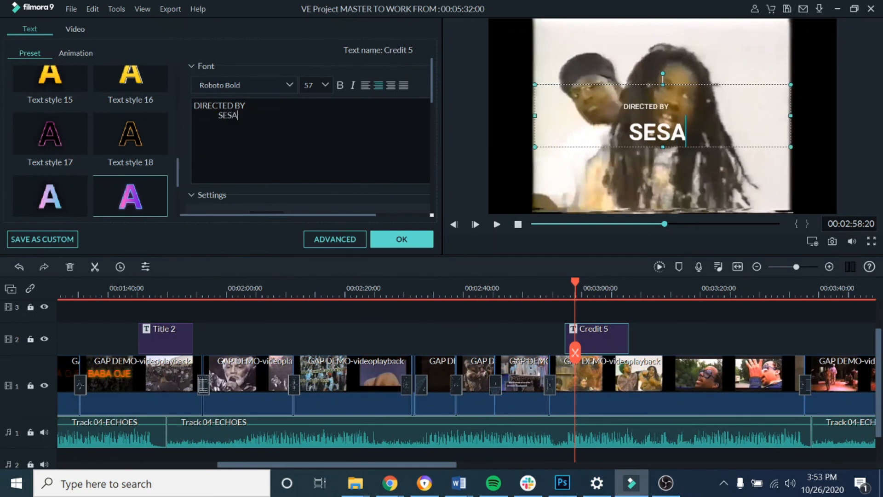
{"action": "type", "text": "ME STREET"}
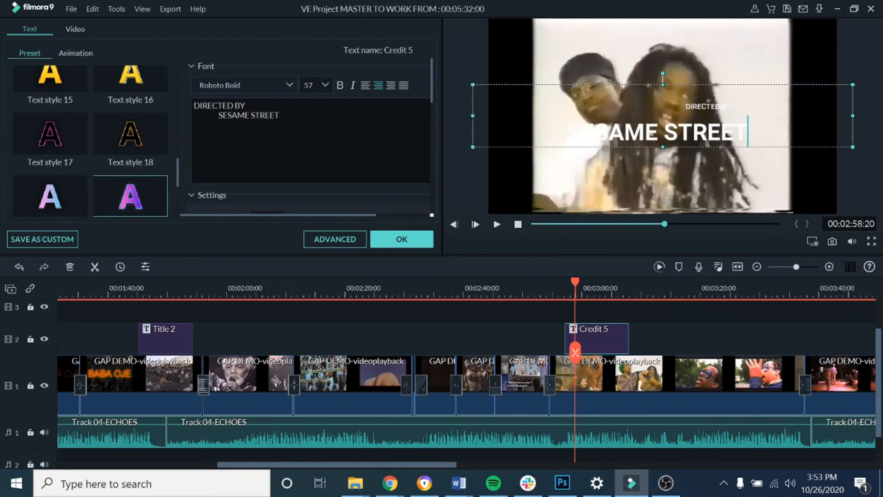
- Delete the "DIRECTED BY" wording above "SESAME STREET" in the Credit 5 title
{"action": "left_click", "coordinate": [258, 106]}
{"action": "key", "text": "BackSpace"}
{"action": "key", "text": "BackSpace"}
{"action": "key", "text": "BackSpace"}
{"action": "key", "text": "BackSpace"}
{"action": "key", "text": "BackSpace"}
{"action": "key", "text": "BackSpace"}
{"action": "key", "text": "BackSpace"}
{"action": "key", "text": "BackSpace"}
{"action": "key", "text": "BackSpace"}
{"action": "key", "text": "BackSpace"}
{"action": "key", "text": "BackSpace"}
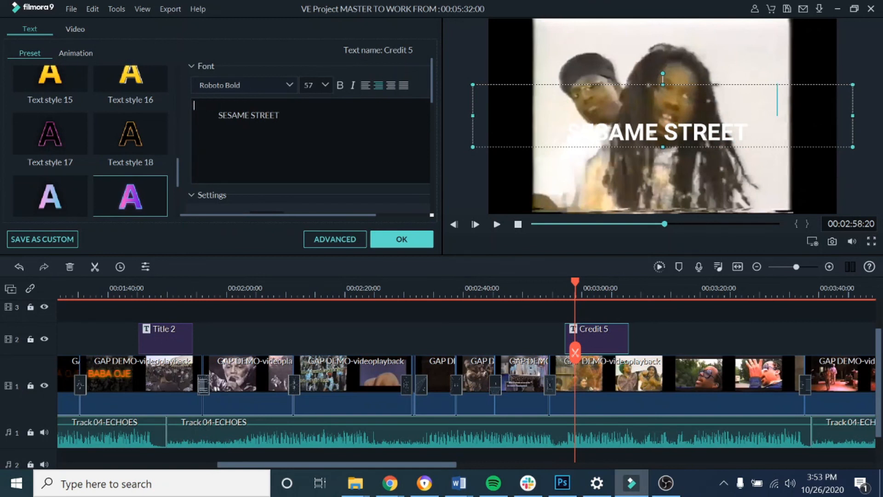
- Try Text style 11 on the "SESAME STREET" text, then apply Text style 12 instead and check it without the text selected
{"action": "left_click_drag", "start_coordinate": [301, 116], "coordinate": [203, 106]}
{"action": "left_click_drag", "start_coordinate": [295, 115], "coordinate": [217, 115]}
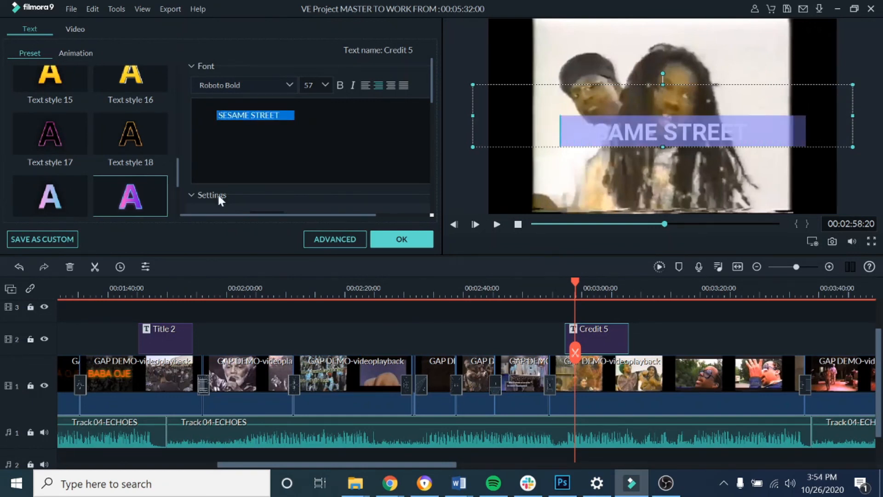
{"action": "left_click_drag", "start_coordinate": [178, 176], "coordinate": [176, 145]}
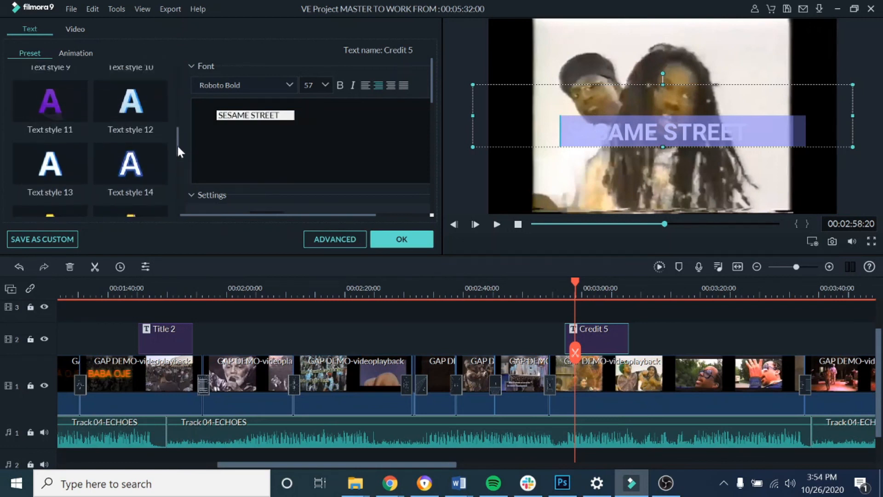
{"action": "left_click", "coordinate": [59, 100]}
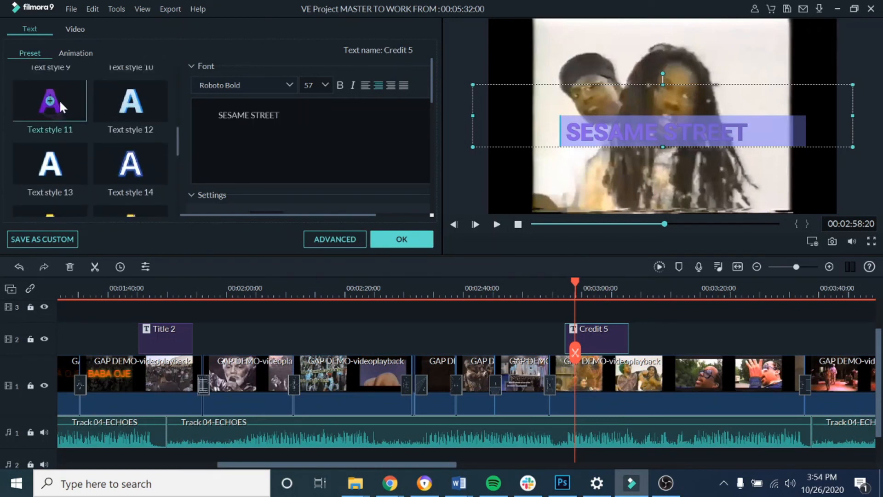
{"action": "left_click", "coordinate": [151, 107]}
{"action": "left_click", "coordinate": [630, 175]}
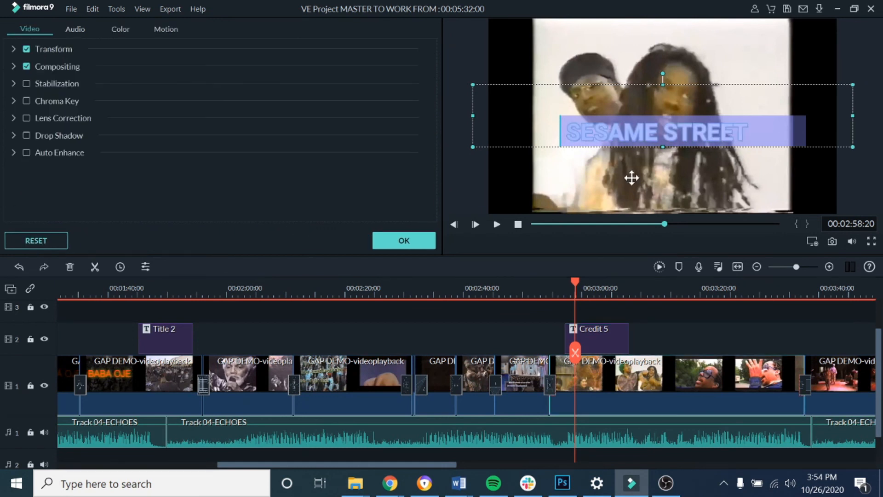
{"action": "left_click", "coordinate": [670, 138]}
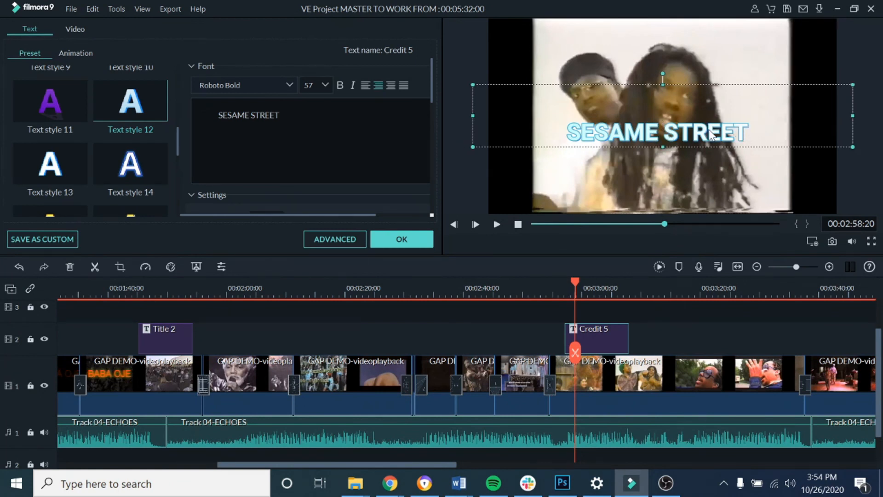
- Try font size 90 on the "SESAME STREET" text, then set the size to 80
{"action": "left_click_drag", "start_coordinate": [295, 115], "coordinate": [211, 115]}
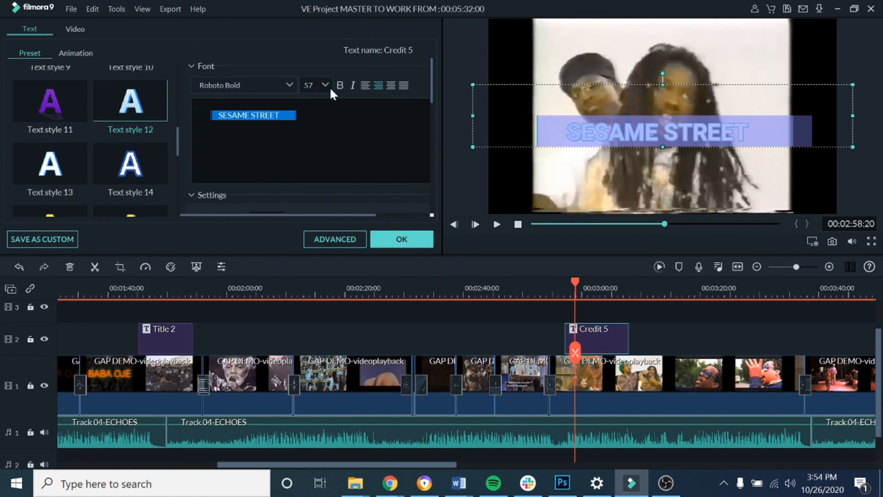
{"action": "left_click", "coordinate": [326, 85]}
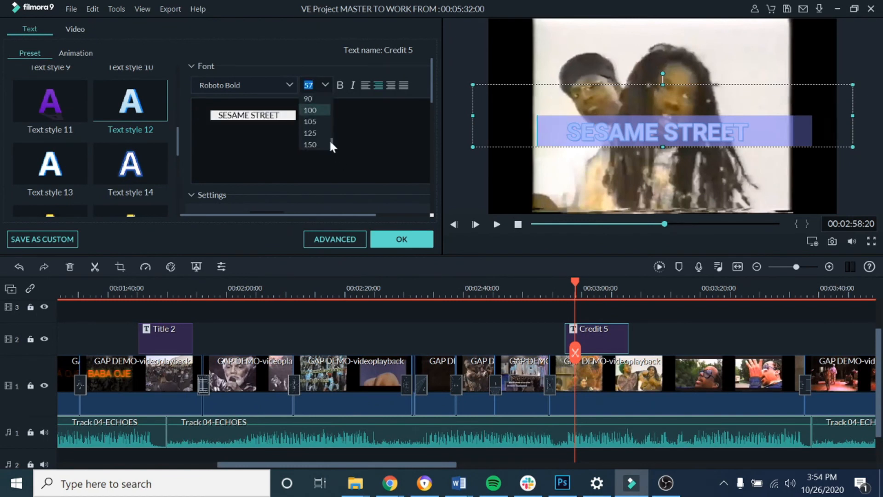
{"action": "left_click", "coordinate": [309, 99]}
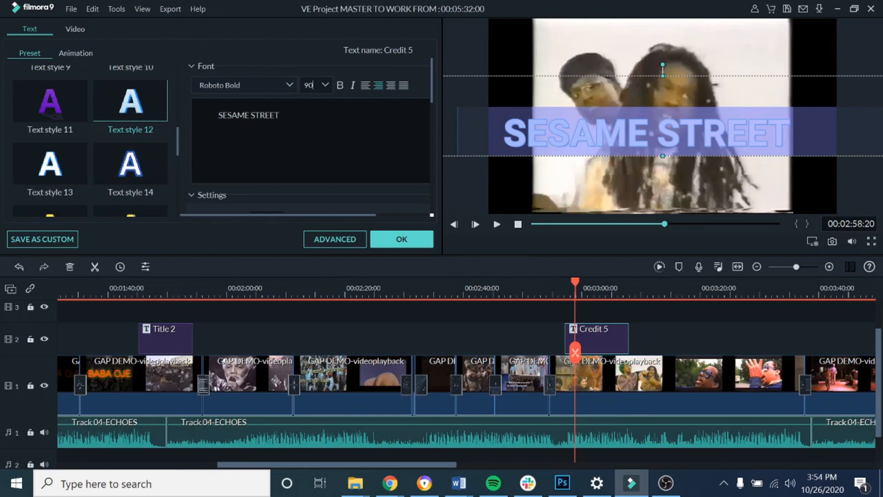
{"action": "left_click", "coordinate": [326, 82]}
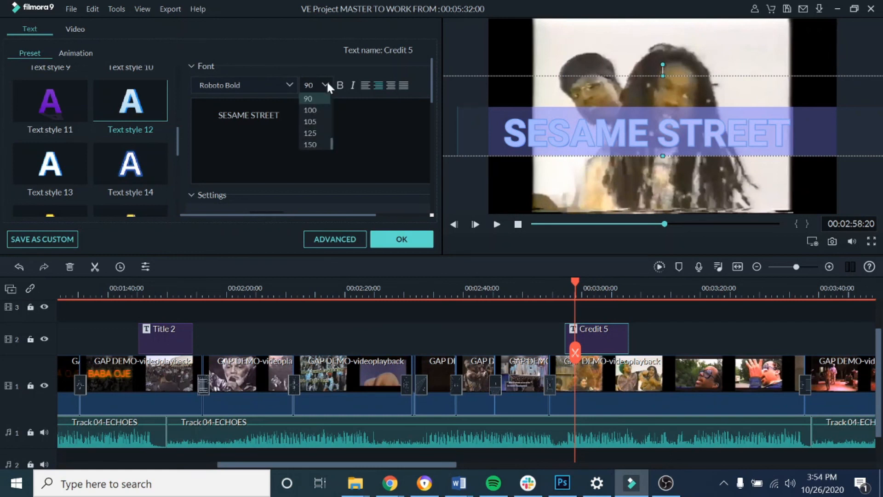
{"action": "left_click_drag", "start_coordinate": [332, 145], "coordinate": [330, 138]}
{"action": "left_click", "coordinate": [311, 111]}
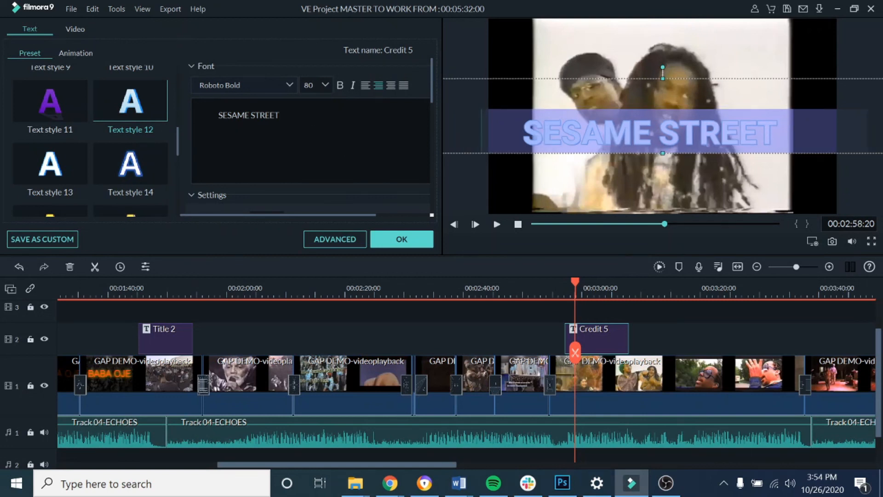
- Move the "SESAME STREET" title down to the lower part of the video frame and make its text italic
{"action": "left_click", "coordinate": [699, 132]}
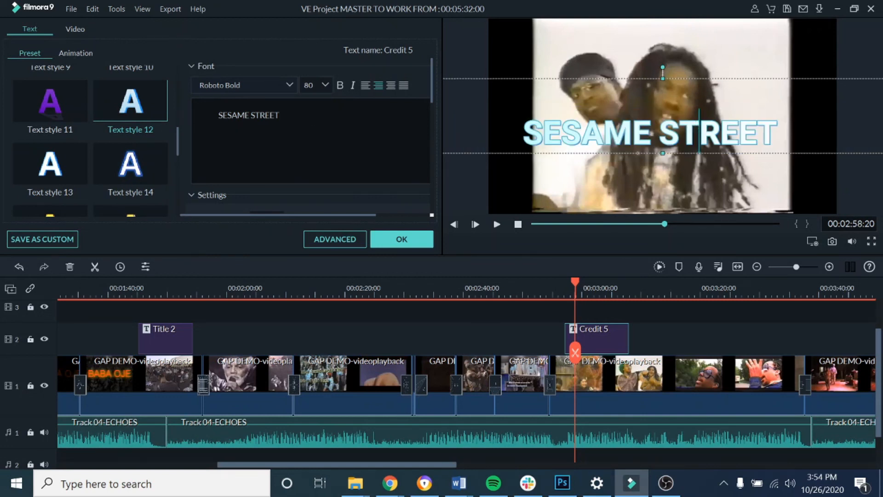
{"action": "left_click_drag", "start_coordinate": [692, 156], "coordinate": [703, 196]}
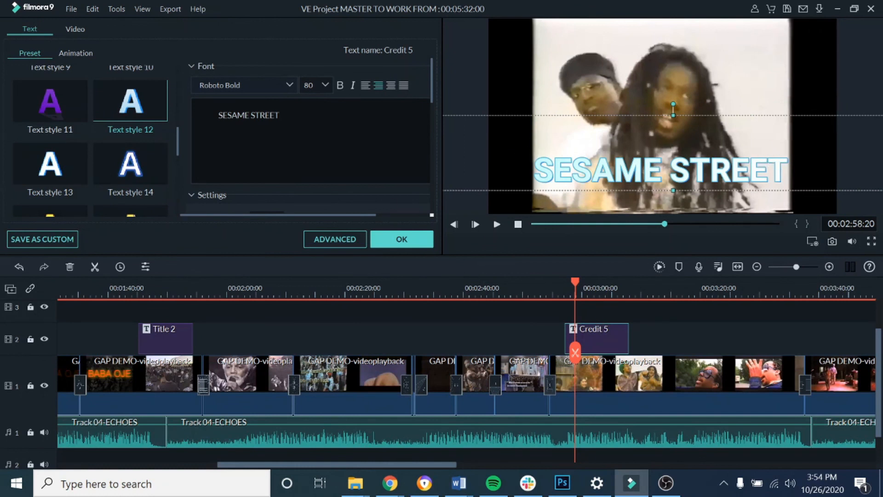
{"action": "left_click_drag", "start_coordinate": [307, 115], "coordinate": [217, 115]}
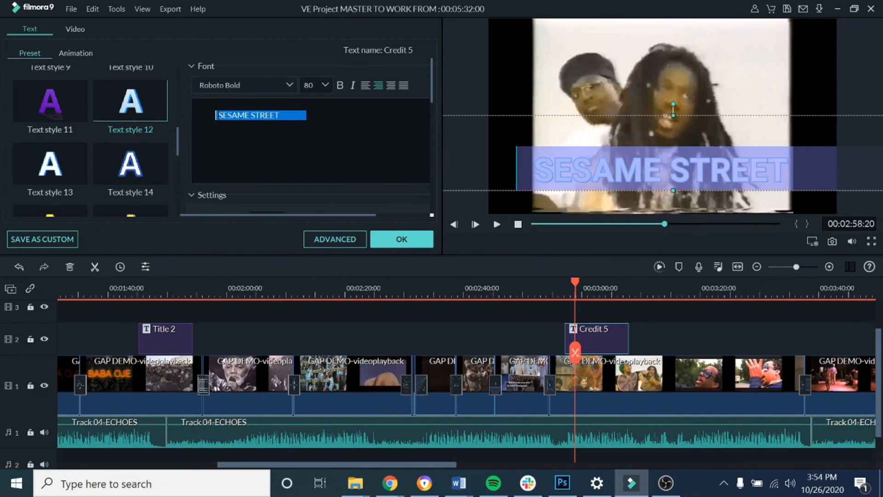
{"action": "left_click", "coordinate": [352, 85]}
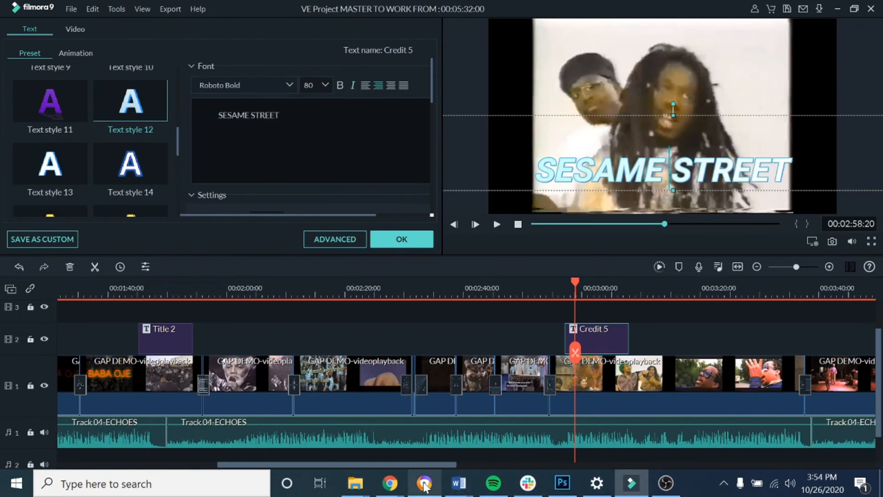
- Set the playhead at 00:03:46:22 on the stage performance and finish editing the "SESAME STREET" title
{"action": "left_click_drag", "start_coordinate": [425, 462], "coordinate": [533, 465]}
{"action": "left_click", "coordinate": [613, 289]}
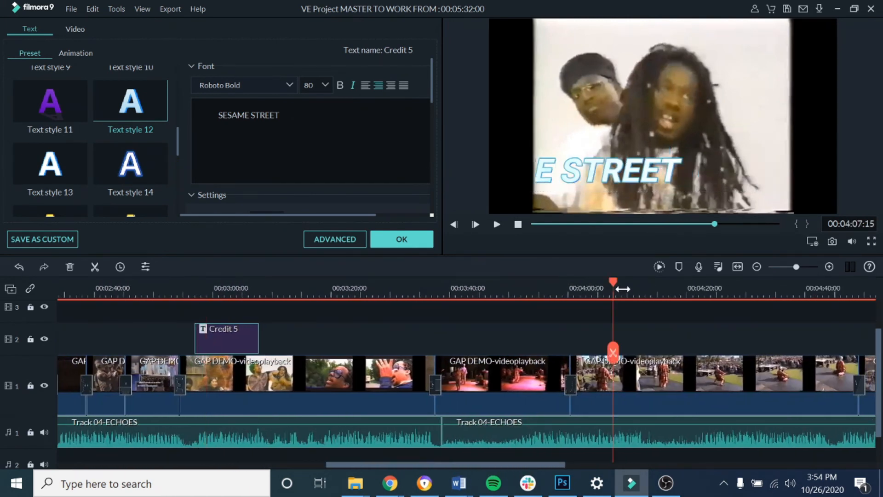
{"action": "left_click_drag", "start_coordinate": [662, 289], "coordinate": [506, 283]}
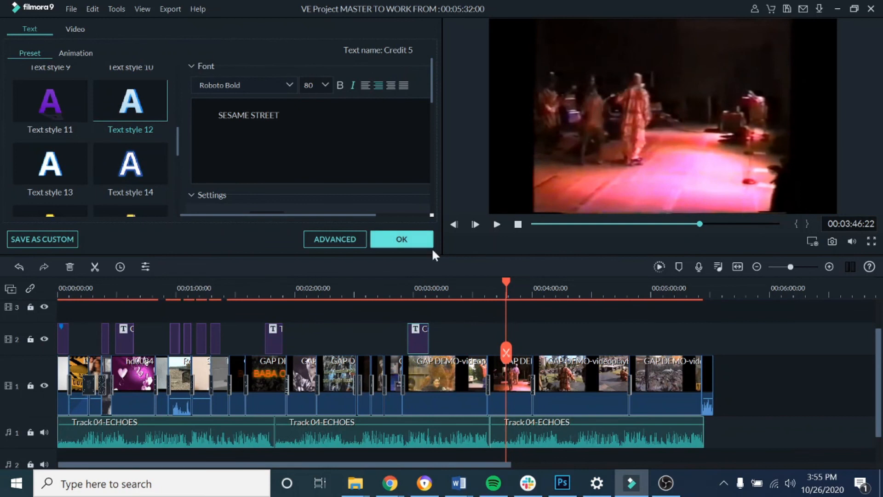
{"action": "left_click", "coordinate": [398, 239]}
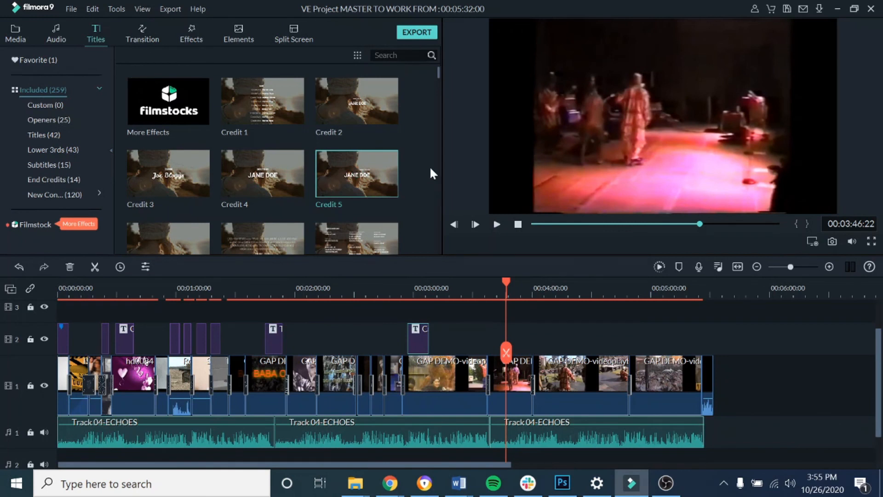
- Find the Lower Third 7 preset in the titles library and preview its animation
{"action": "left_click_drag", "start_coordinate": [438, 73], "coordinate": [443, 87]}
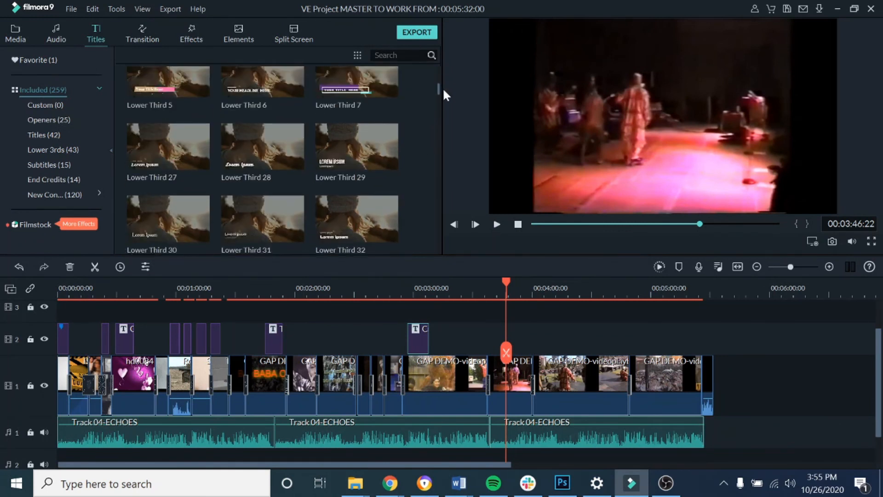
{"action": "left_click", "coordinate": [373, 149]}
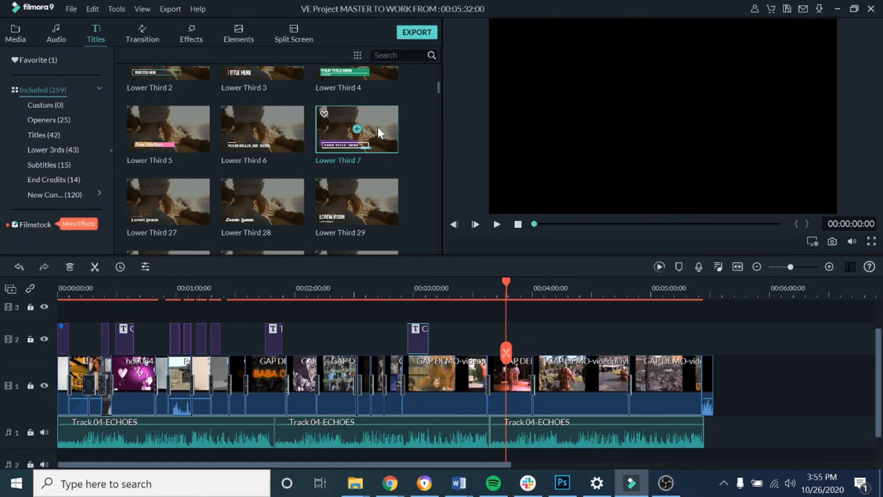
{"action": "left_click", "coordinate": [497, 224]}
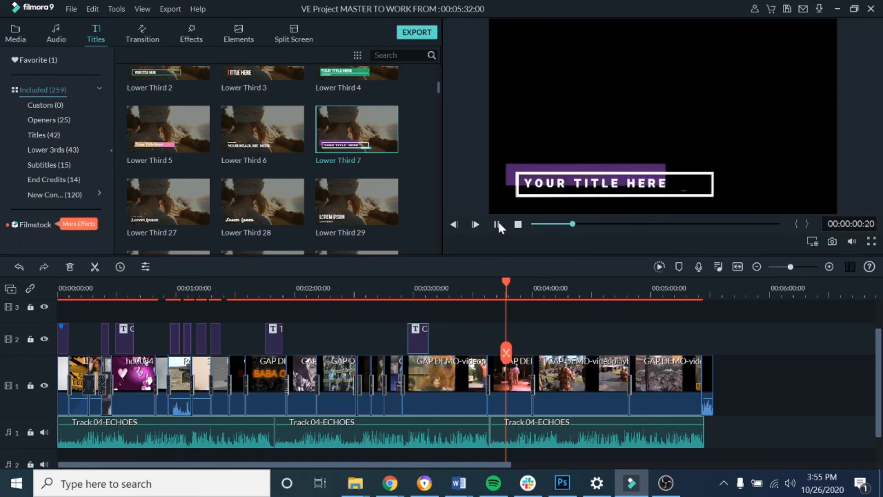
{"action": "left_click", "coordinate": [498, 224]}
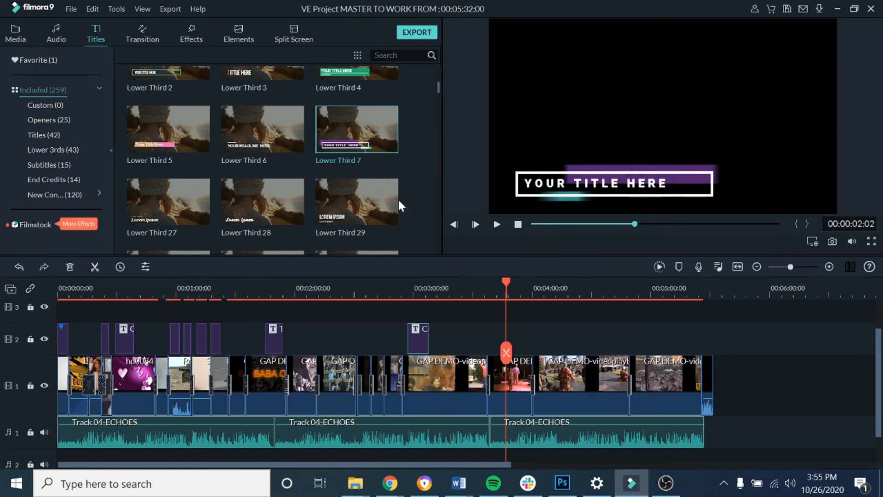
- Add the Lower Third 7 title to track 2 over the stage performance, lasting about 16 seconds, and set the playhead at 00:03:48:01
{"action": "left_click_drag", "start_coordinate": [377, 149], "coordinate": [529, 337]}
{"action": "left_click", "coordinate": [478, 285]}
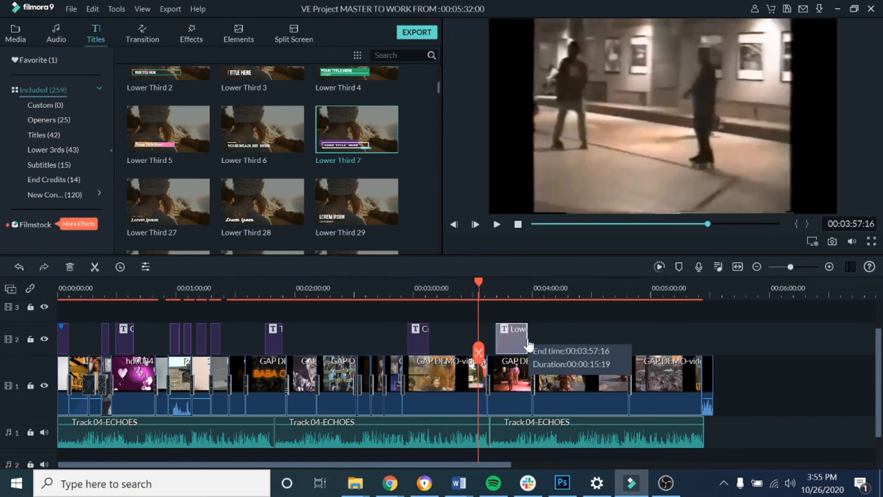
{"action": "left_click_drag", "start_coordinate": [488, 281], "coordinate": [508, 283]}
- Replace the placeholder text of the Lower Third 7 title with "SKATES ON STAGE!!"
{"action": "left_click", "coordinate": [633, 184]}
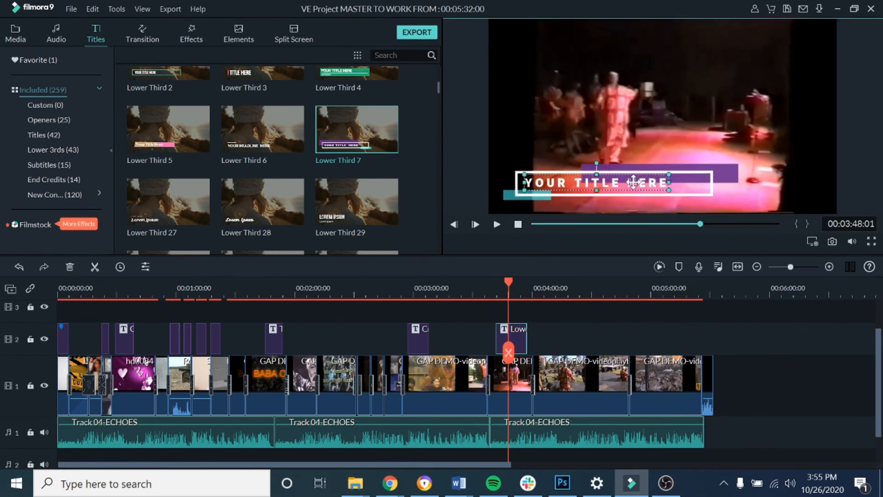
{"action": "double_click", "coordinate": [610, 184]}
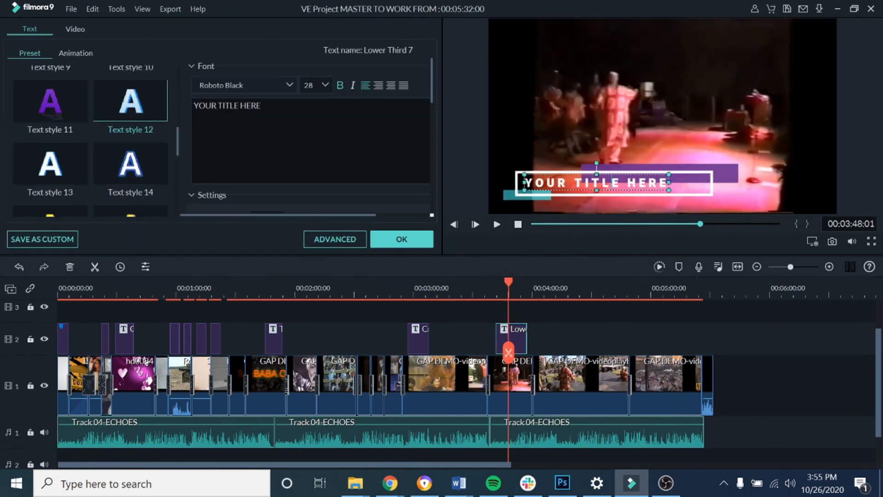
{"action": "key", "text": "BackSpace"}
{"action": "key", "text": "BackSpace"}
{"action": "key", "text": "BackSpace"}
{"action": "key", "text": "BackSpace"}
{"action": "key", "text": "BackSpace"}
{"action": "key", "text": "BackSpace"}
{"action": "key", "text": "BackSpace"}
{"action": "key", "text": "BackSpace"}
{"action": "key", "text": "BackSpace"}
{"action": "key", "text": "BackSpace"}
{"action": "key", "text": "BackSpace"}
{"action": "key", "text": "BackSpace"}
{"action": "key", "text": "BackSpace"}
{"action": "key", "text": "BackSpace"}
{"action": "key", "text": "BackSpace"}
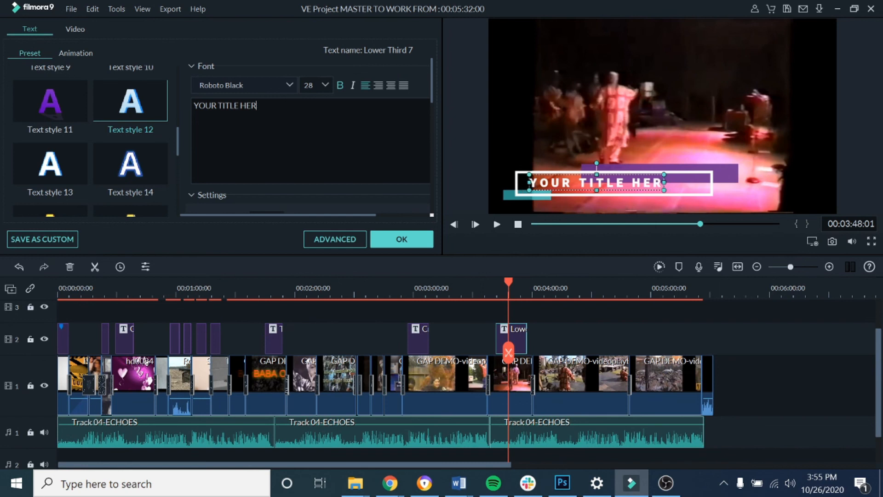
{"action": "type", "text": "SKATES ON STAGE"}
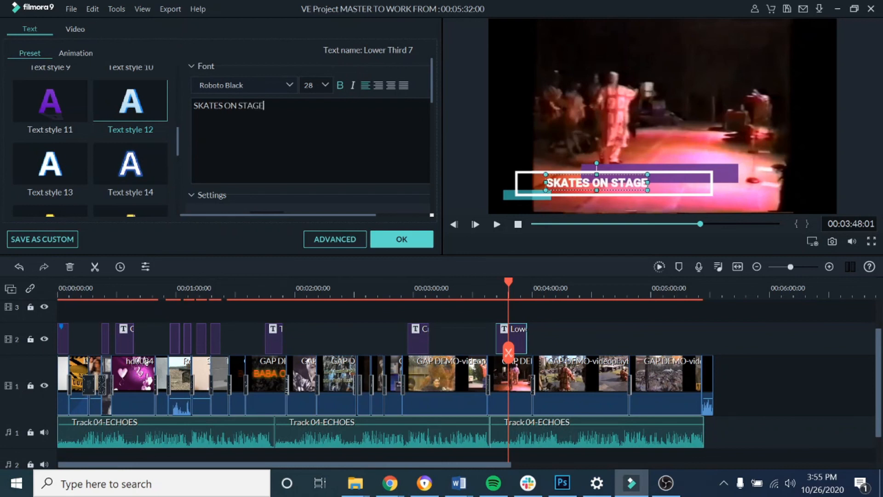
{"action": "type", "text": "!!"}
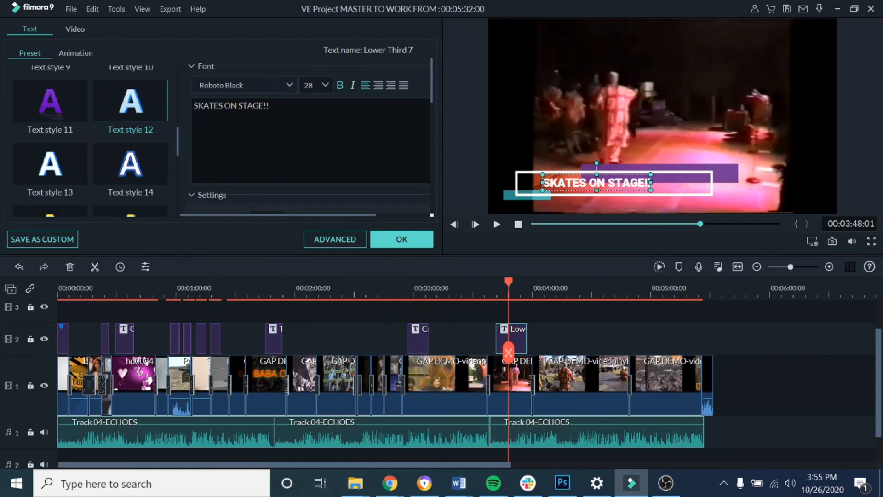
- Try Text style 11 on the "SKATES ON STAGE!!" title, then apply Text style 20
{"action": "left_click", "coordinate": [70, 106]}
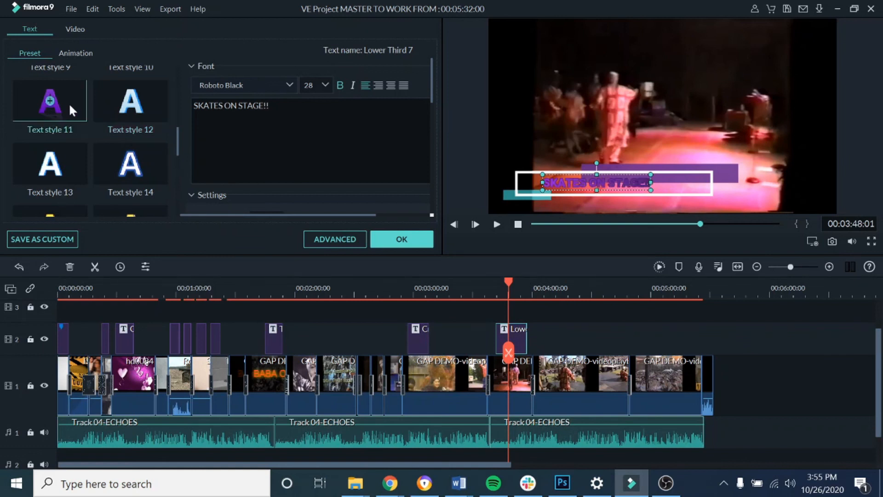
{"action": "left_click_drag", "start_coordinate": [176, 142], "coordinate": [178, 176]}
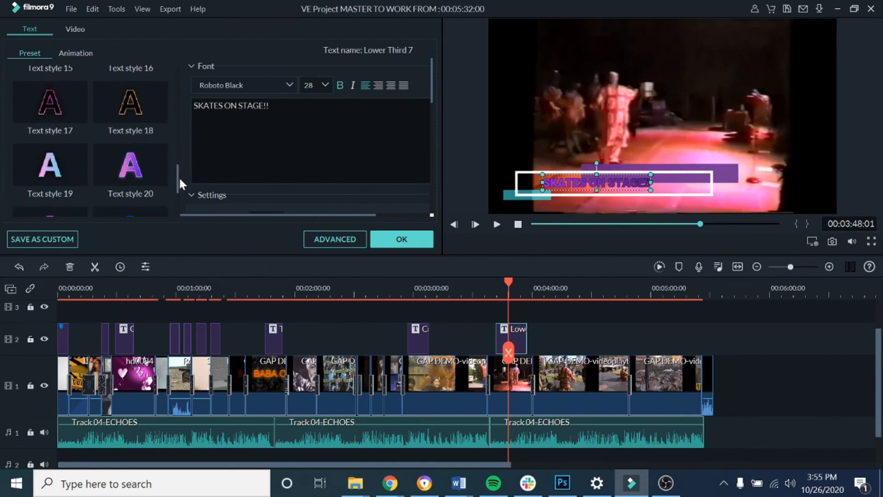
{"action": "left_click", "coordinate": [147, 171]}
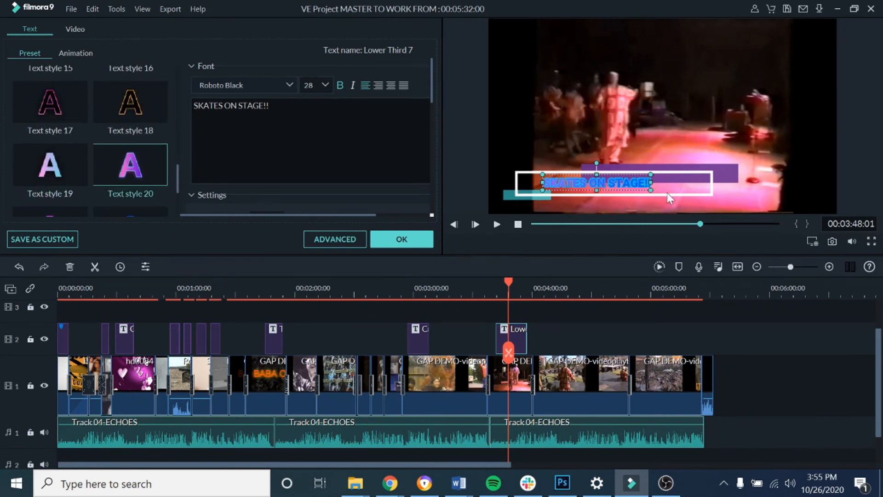
- Enlarge the title's text box in width and height in the preview, making room for larger text
{"action": "left_click_drag", "start_coordinate": [671, 185], "coordinate": [704, 184]}
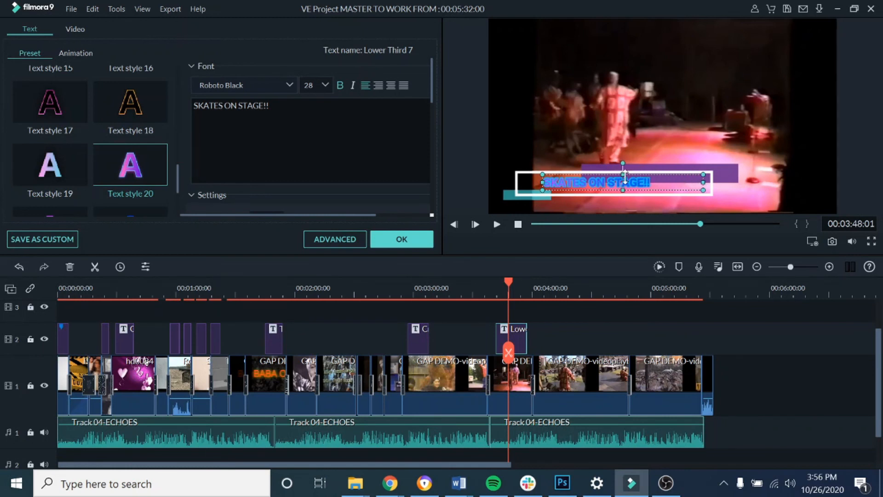
{"action": "left_click_drag", "start_coordinate": [624, 173], "coordinate": [664, 179]}
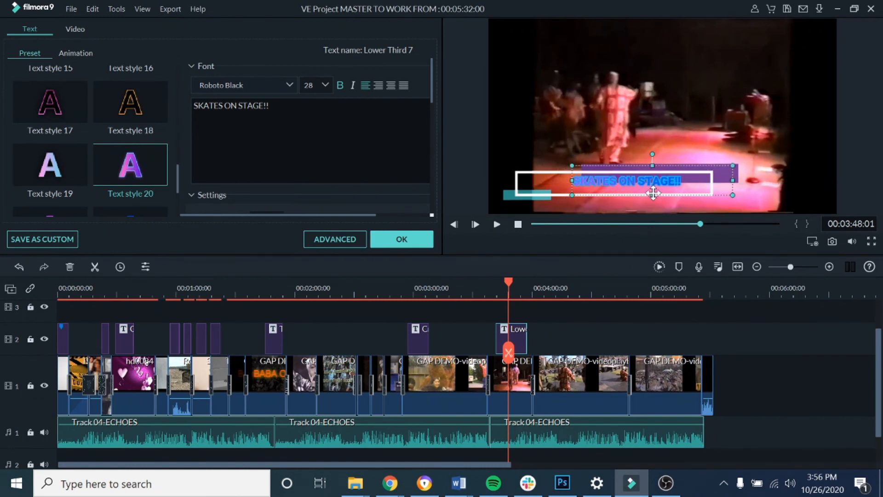
{"action": "left_click_drag", "start_coordinate": [654, 197], "coordinate": [656, 209]}
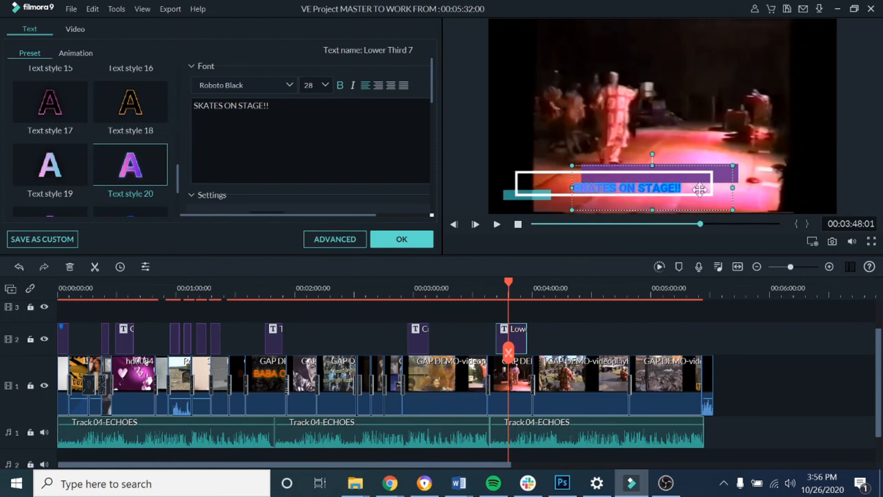
{"action": "left_click_drag", "start_coordinate": [733, 188], "coordinate": [775, 188]}
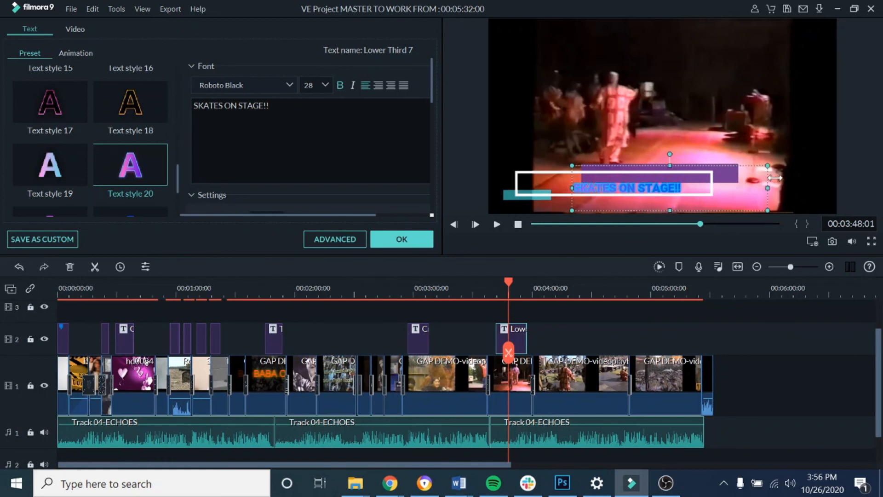
- Set the "SKATES ON STAGE!!" text to size 44 and position it inside the white frame
{"action": "key", "text": "ctrl+a"}
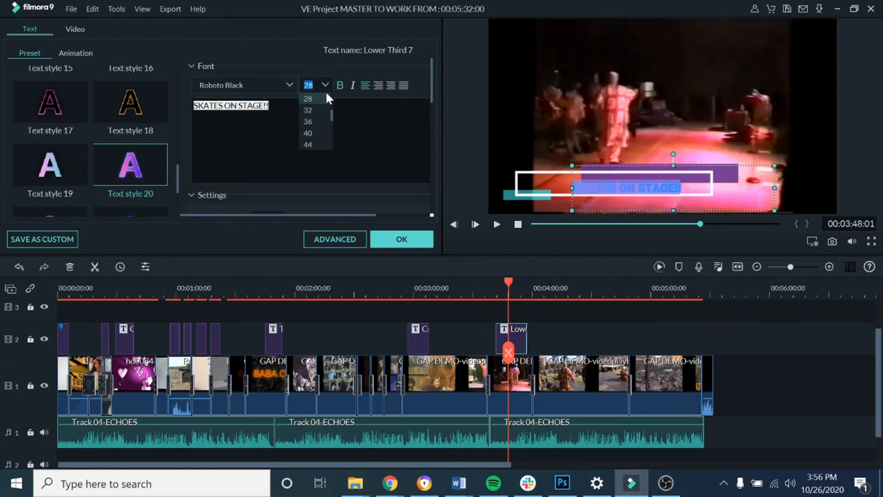
{"action": "left_click", "coordinate": [307, 144]}
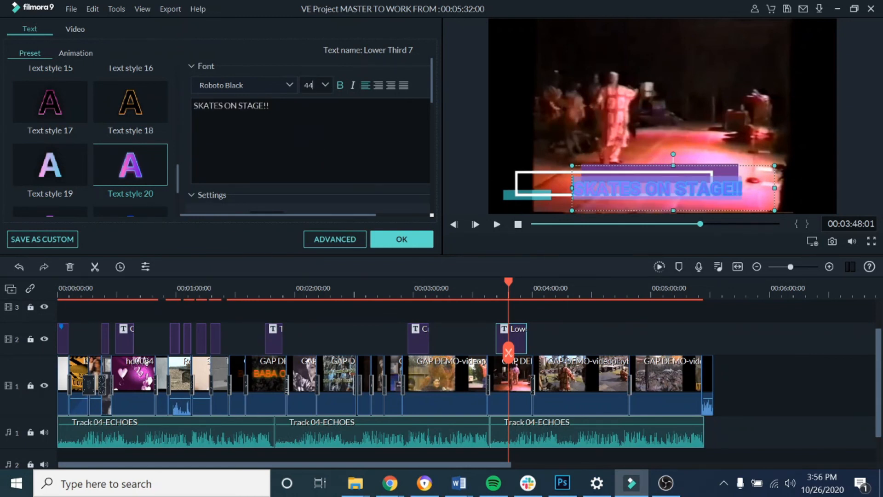
{"action": "left_click", "coordinate": [697, 189]}
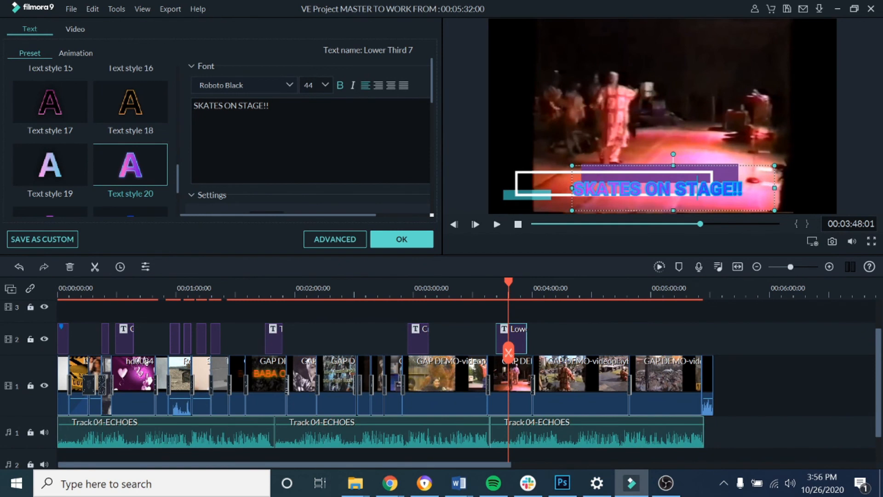
{"action": "left_click_drag", "start_coordinate": [591, 161], "coordinate": [555, 164]}
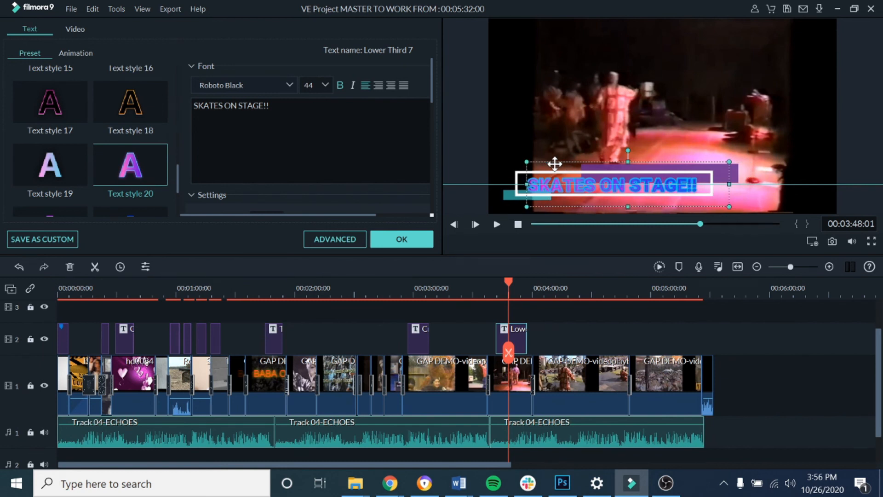
- Play back the "SKATES ON STAGE!!" title animation from 00:03:35:21
{"action": "left_click_drag", "start_coordinate": [506, 278], "coordinate": [484, 285]}
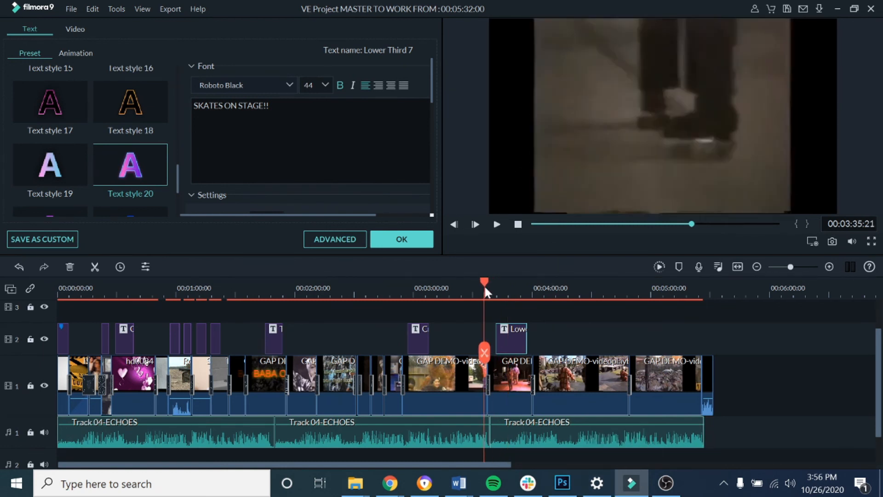
{"action": "left_click", "coordinate": [496, 224]}
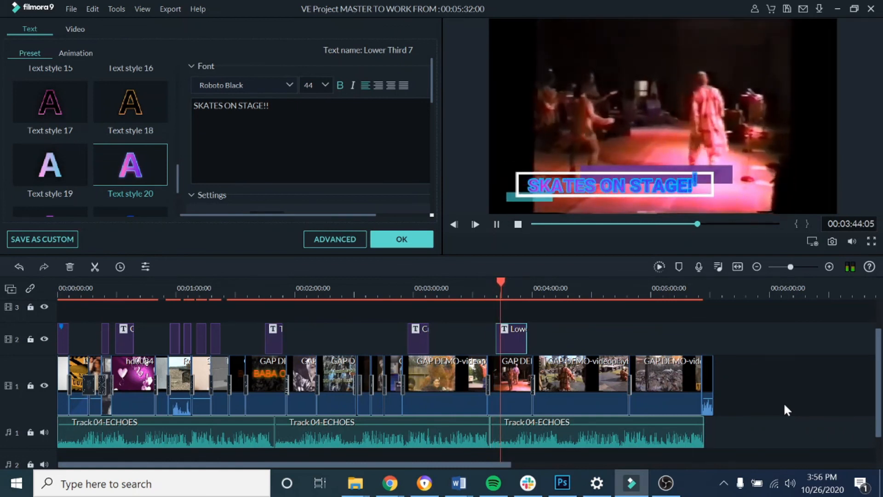
{"action": "left_click", "coordinate": [497, 224]}
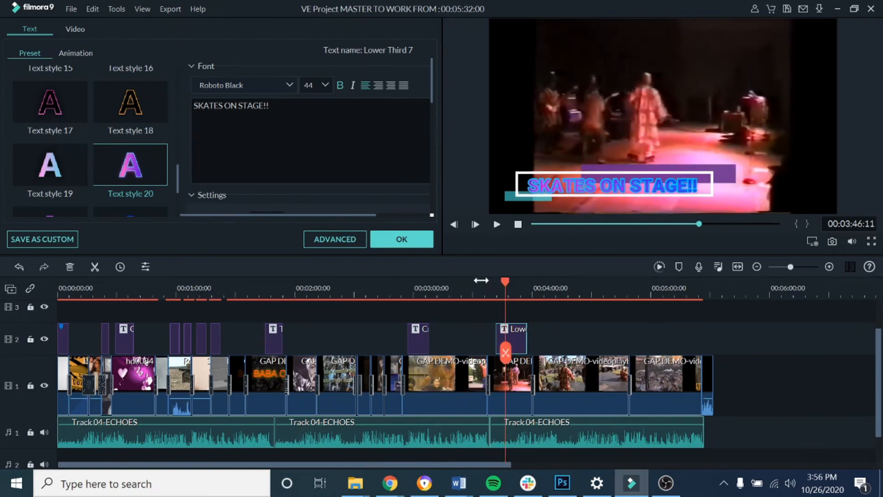
- Move the Lower Third 7 title earlier to the start of the stage performance clip and play back its entrance
{"action": "left_click_drag", "start_coordinate": [505, 281], "coordinate": [461, 281]}
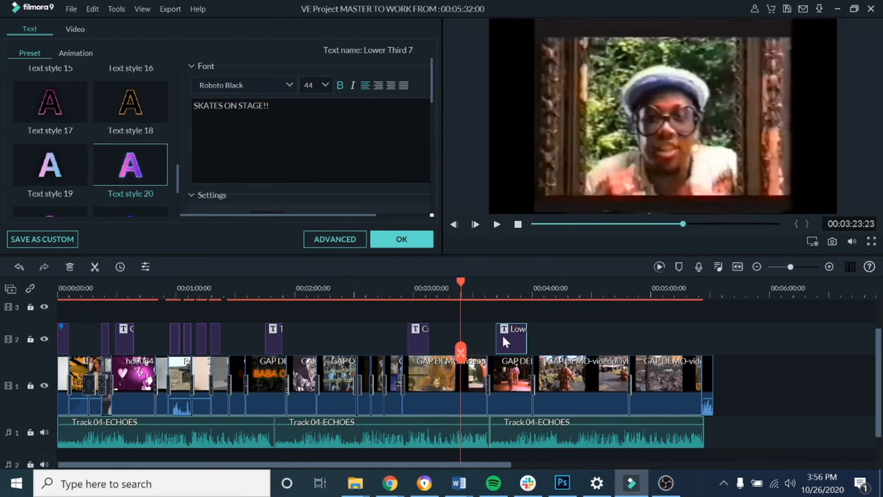
{"action": "left_click_drag", "start_coordinate": [498, 336], "coordinate": [491, 339]}
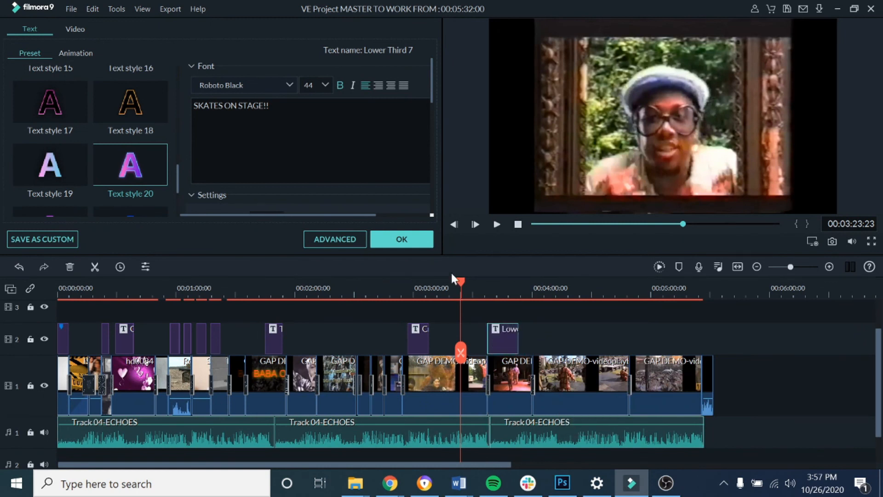
{"action": "left_click_drag", "start_coordinate": [461, 283], "coordinate": [484, 282]}
{"action": "left_click", "coordinate": [497, 224]}
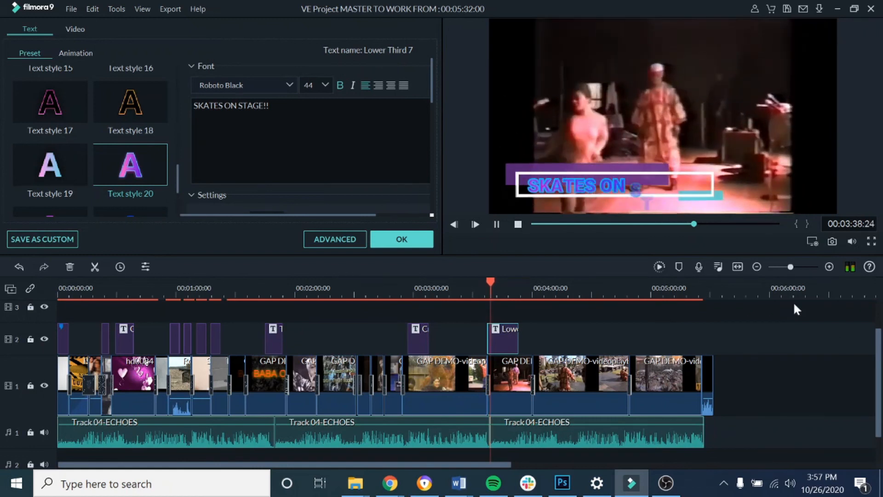
{"action": "left_click", "coordinate": [497, 224]}
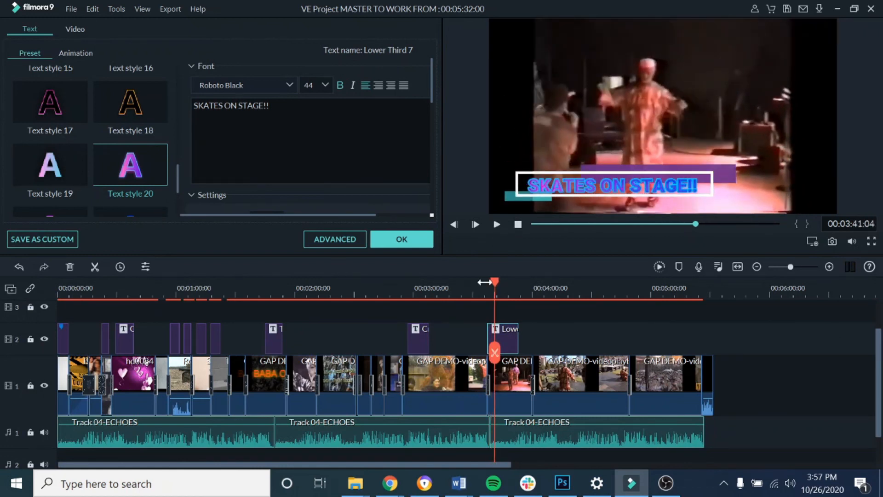
- Shift the Lower Third 7 title about two seconds later, just past the stage clip's opening transition, and play back the result
{"action": "left_click_drag", "start_coordinate": [496, 283], "coordinate": [465, 286]}
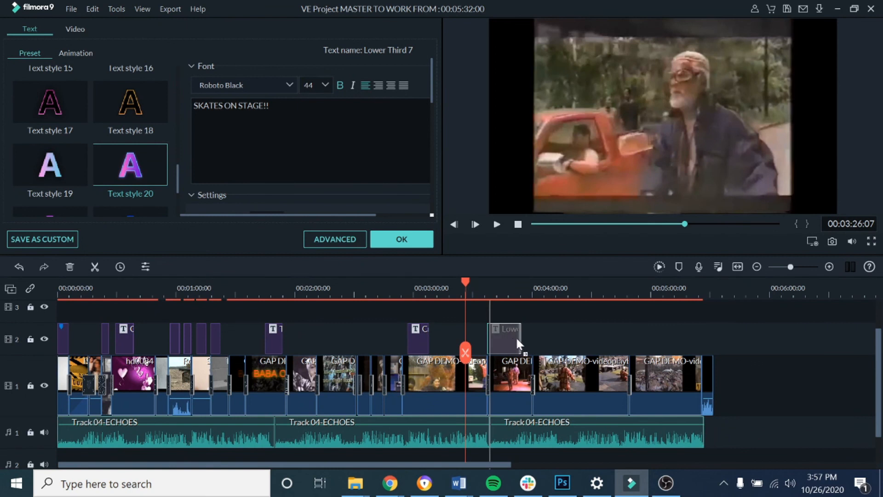
{"action": "left_click_drag", "start_coordinate": [526, 291], "coordinate": [674, 276]}
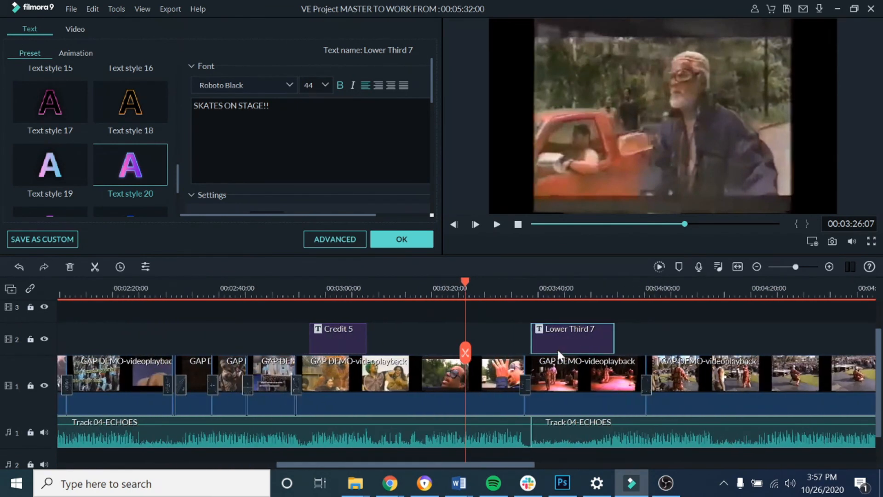
{"action": "left_click_drag", "start_coordinate": [561, 341], "coordinate": [574, 337]}
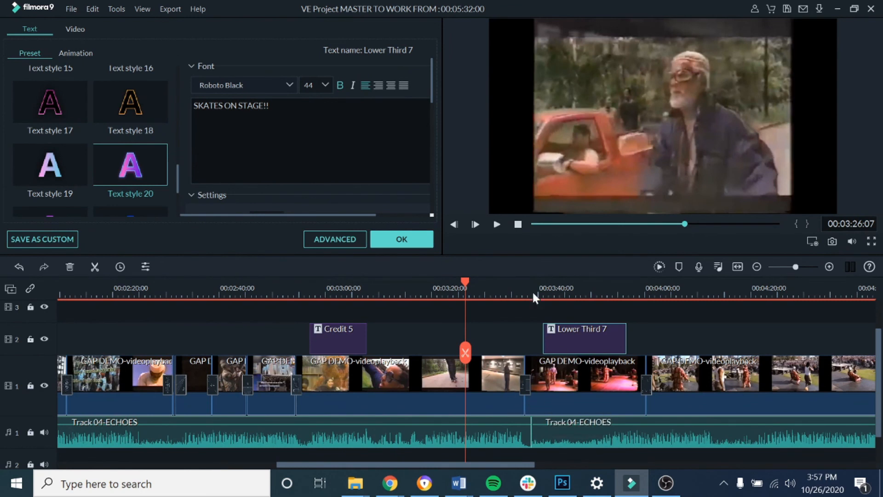
{"action": "left_click_drag", "start_coordinate": [462, 280], "coordinate": [511, 285]}
{"action": "left_click", "coordinate": [496, 225]}
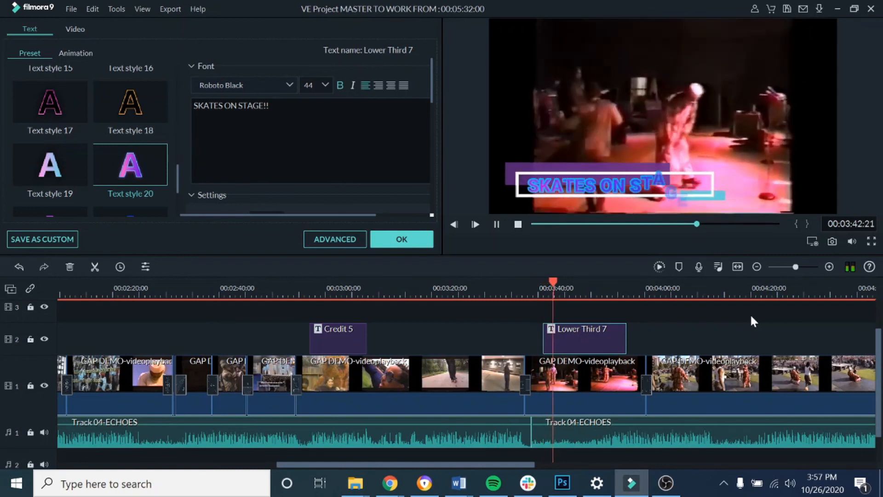
{"action": "left_click", "coordinate": [519, 224]}
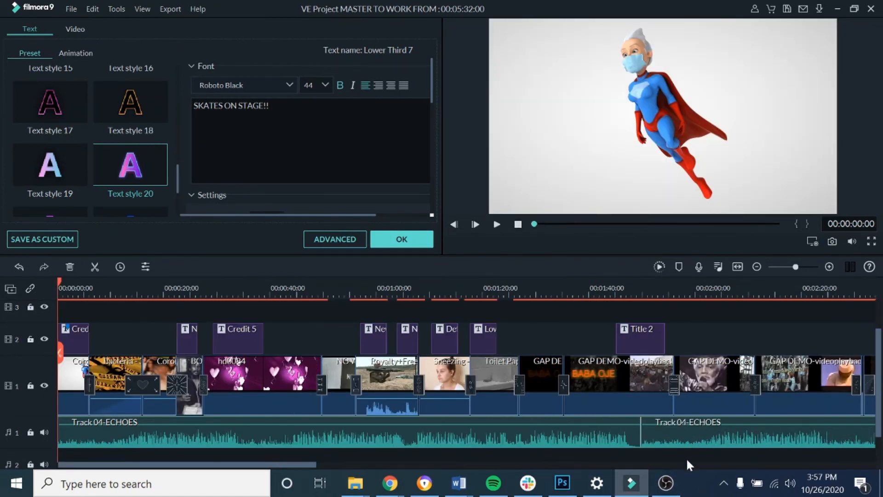
- Raise the volume of the last Track 04-ECHOES music clip slightly above 0 dB
{"action": "left_click_drag", "start_coordinate": [299, 463], "coordinate": [606, 457]}
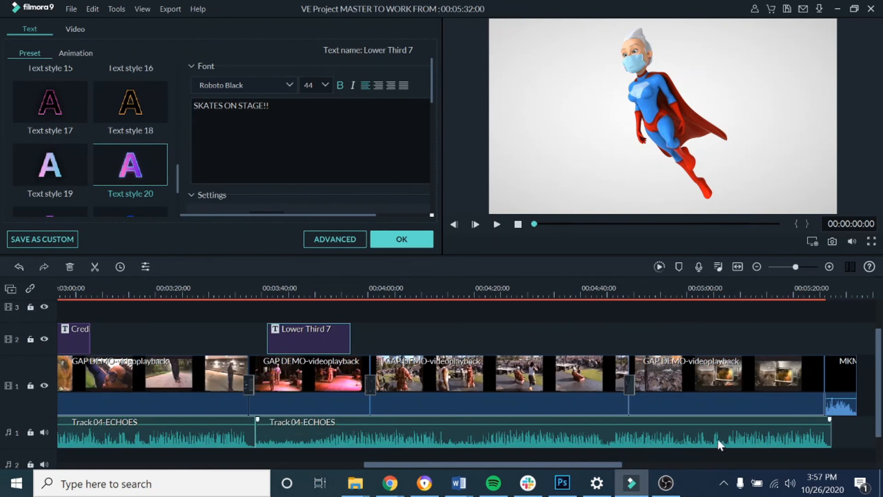
{"action": "left_click_drag", "start_coordinate": [416, 464], "coordinate": [275, 469]}
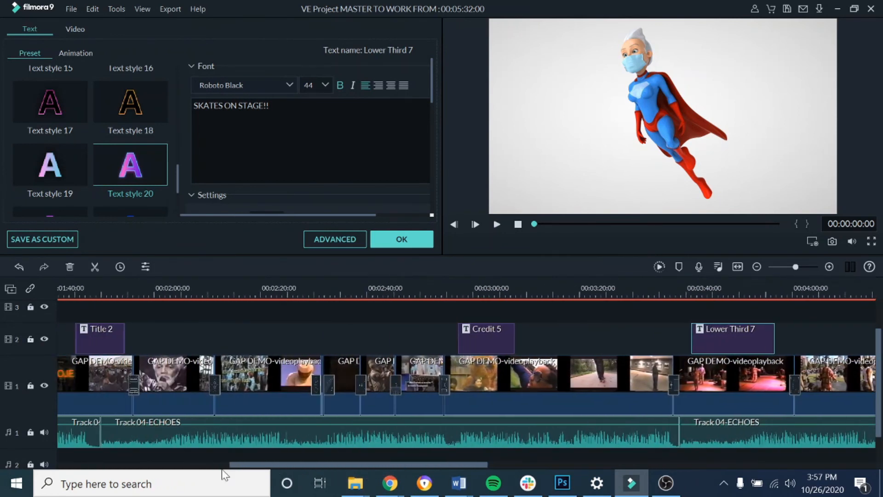
{"action": "left_click_drag", "start_coordinate": [435, 464], "coordinate": [524, 462]}
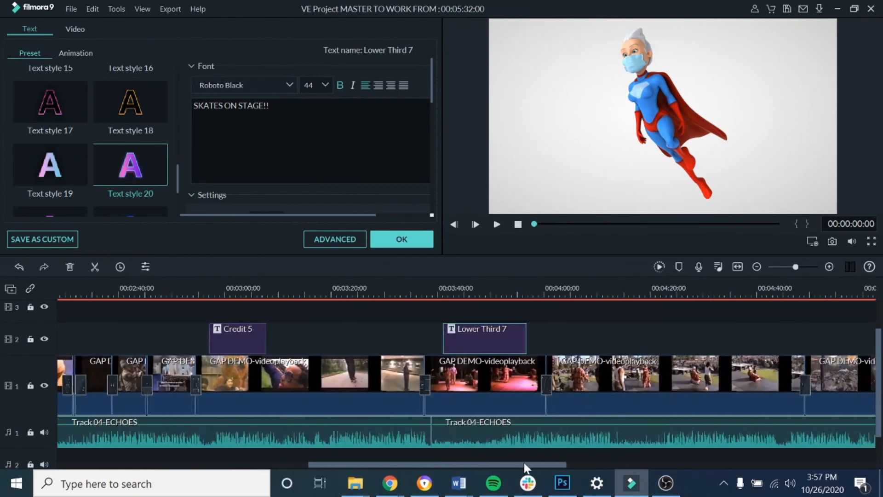
{"action": "double_click", "coordinate": [443, 434]}
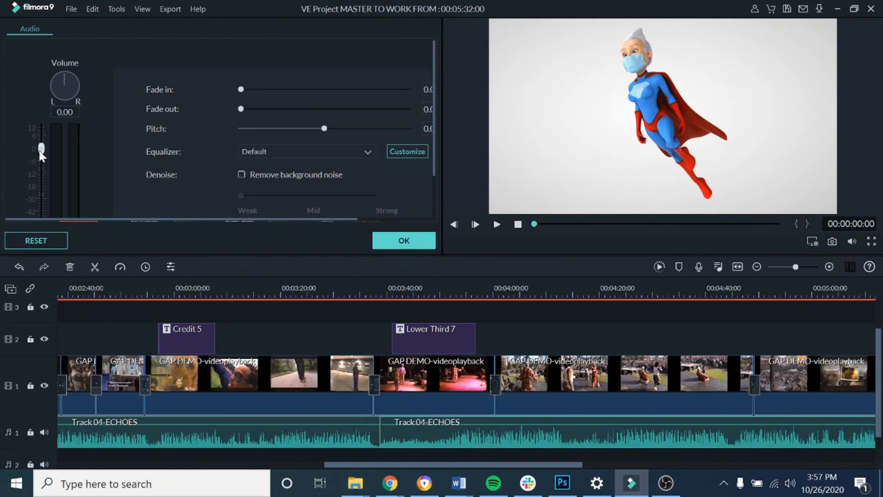
{"action": "left_click_drag", "start_coordinate": [41, 156], "coordinate": [41, 150]}
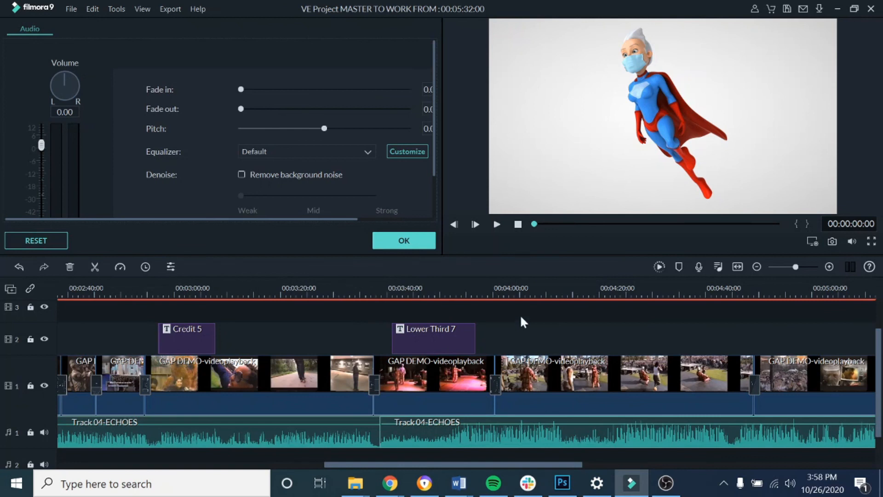
- Play back the louder music and the "SKATES ON STAGE!!" title from 00:03:32:23
{"action": "left_click", "coordinate": [349, 291]}
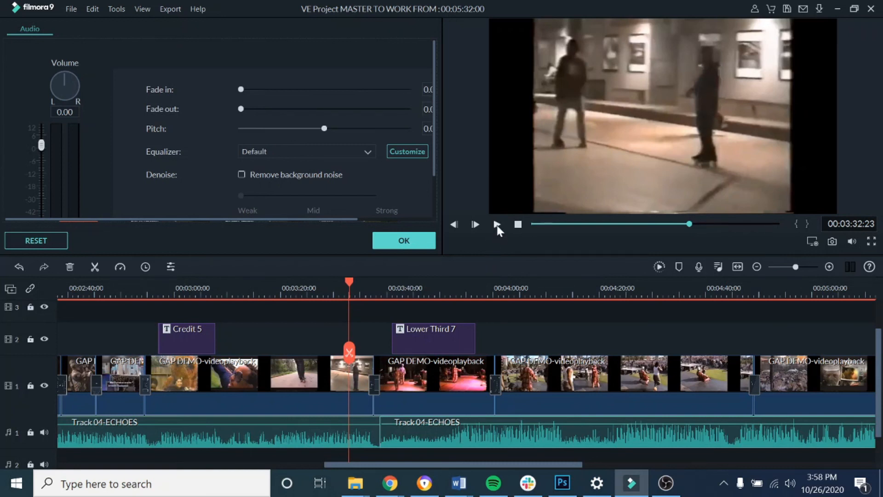
{"action": "left_click", "coordinate": [497, 225]}
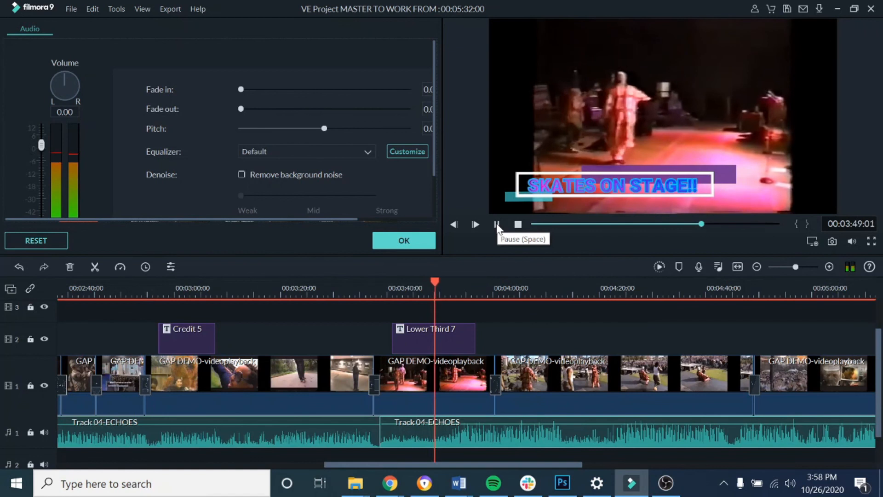
{"action": "left_click", "coordinate": [497, 225]}
- Review the end of the video around 00:05:24:00 and 00:05:11:00, and accept the music clip's audio settings
{"action": "left_click_drag", "start_coordinate": [576, 288], "coordinate": [488, 291]}
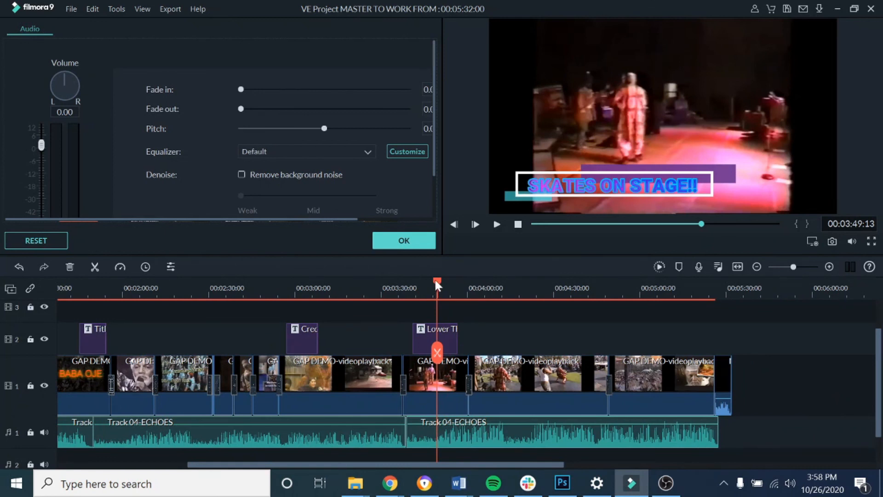
{"action": "left_click_drag", "start_coordinate": [437, 285], "coordinate": [711, 281]}
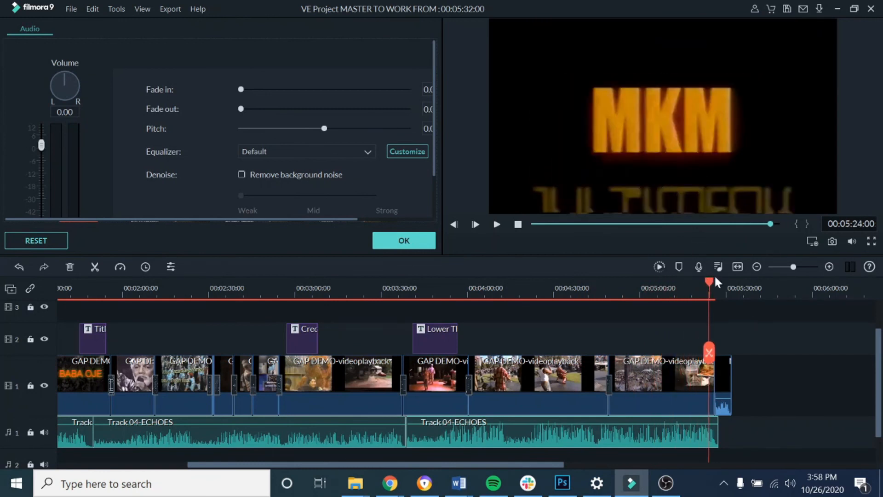
{"action": "left_click_drag", "start_coordinate": [713, 286], "coordinate": [672, 288]}
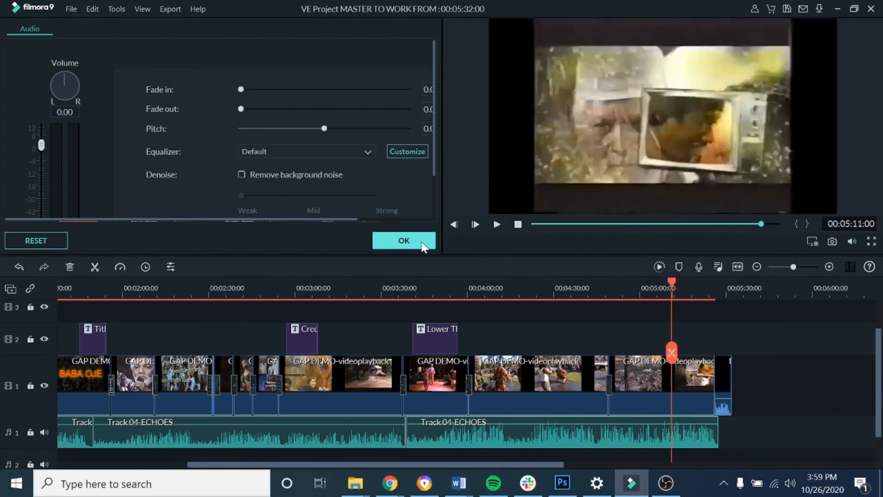
{"action": "left_click", "coordinate": [420, 244]}
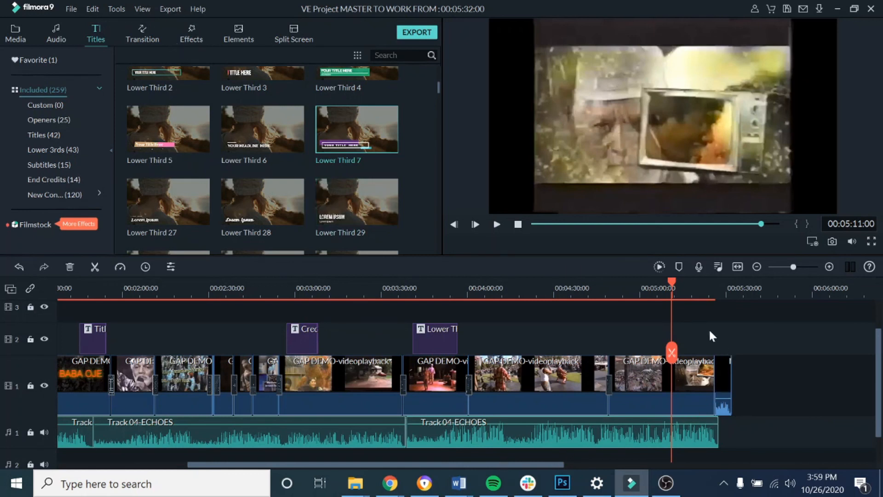
- Set the playhead at 00:04:56:15 on the outdoor concert footage and save the project
{"action": "left_click_drag", "start_coordinate": [673, 288], "coordinate": [631, 293]}
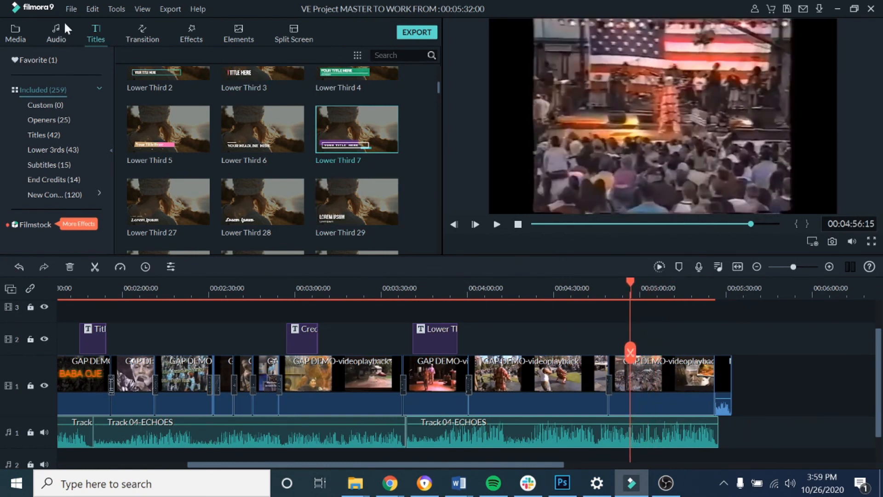
{"action": "left_click", "coordinate": [70, 9]}
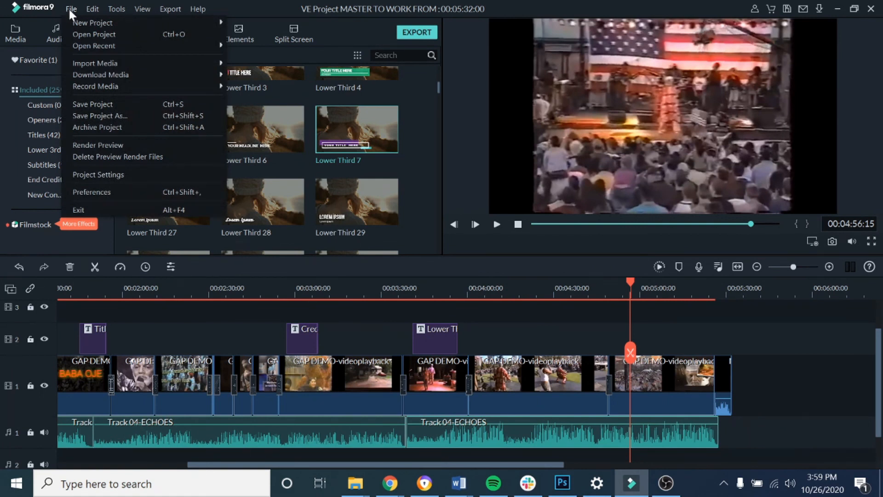
{"action": "left_click", "coordinate": [90, 104]}
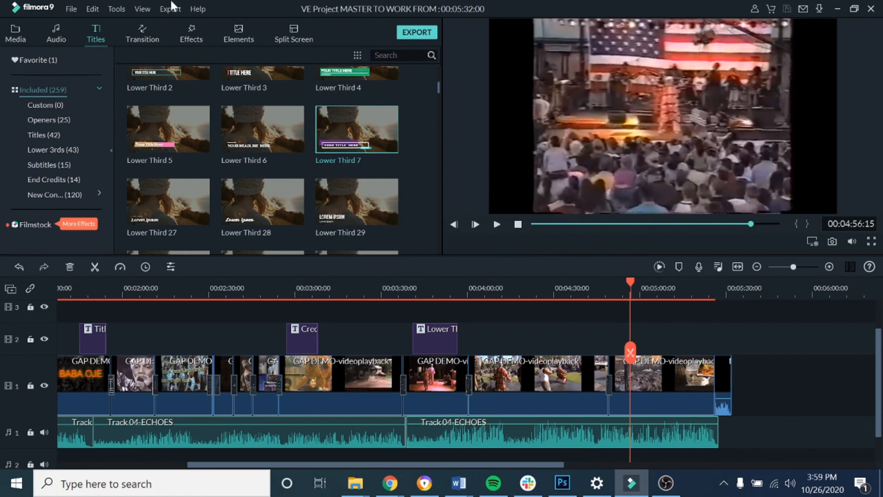
{"action": "left_click", "coordinate": [71, 8]}
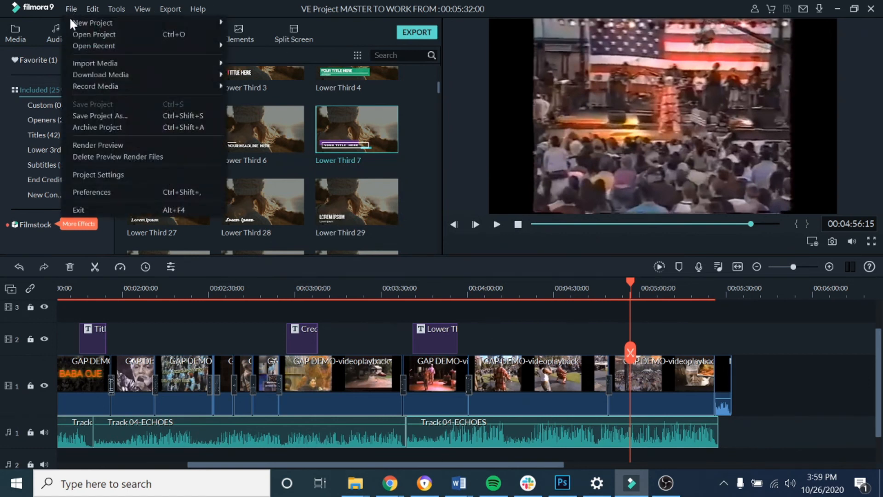
{"action": "left_click", "coordinate": [106, 115]}
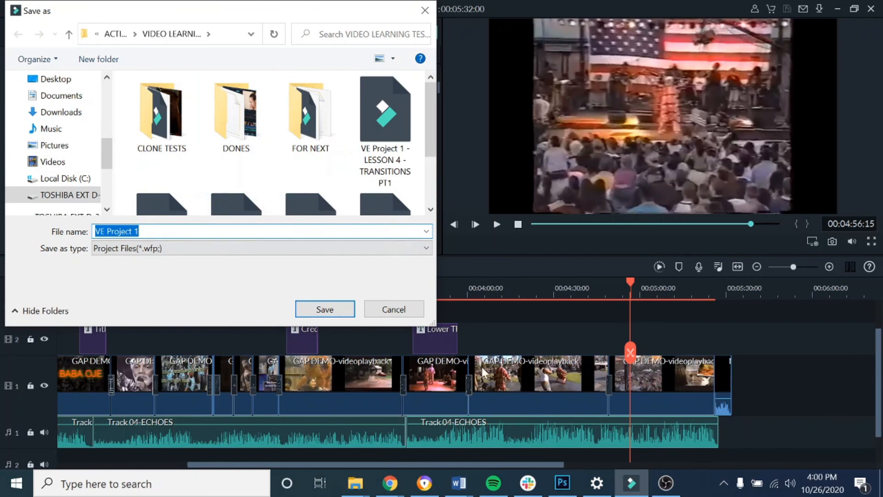
{"action": "left_click", "coordinate": [384, 313]}
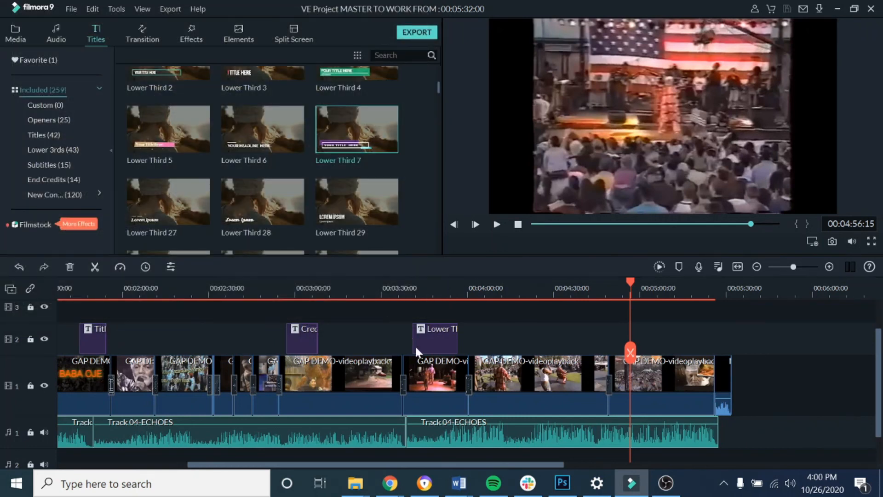